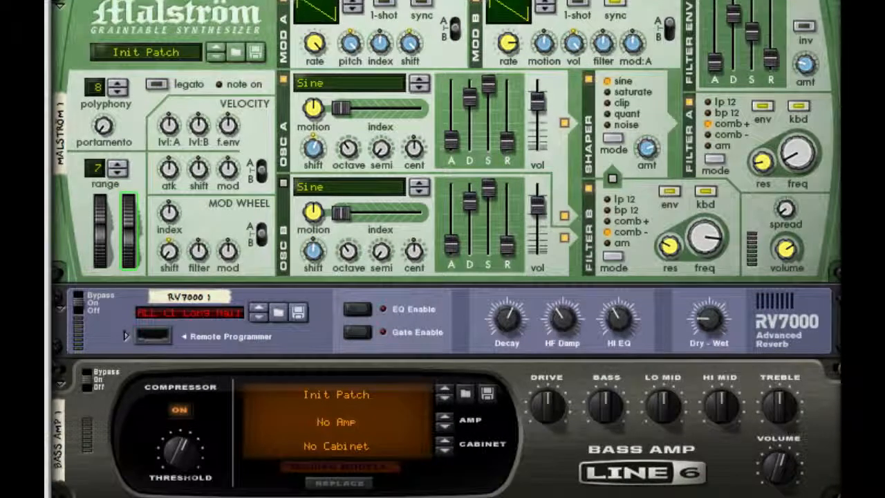
Examine the device chain of the finished Bizzaro Bannana Man Combinator patch, from the Malström through its effects units
{"action": "scroll", "coordinate": [752, 65], "scroll_direction": "down", "scroll_amount": 5}
{"action": "scroll", "coordinate": [752, 66], "scroll_direction": "down", "scroll_amount": 9}
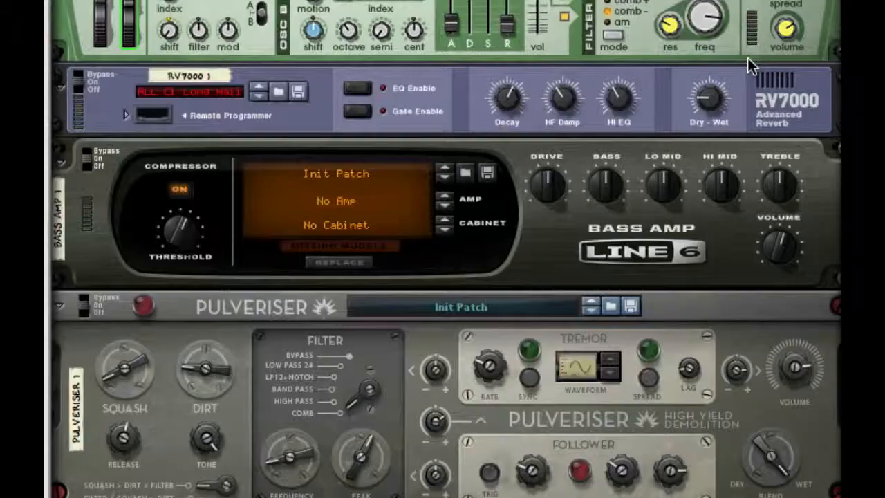
{"action": "scroll", "coordinate": [748, 65], "scroll_direction": "down", "scroll_amount": 7}
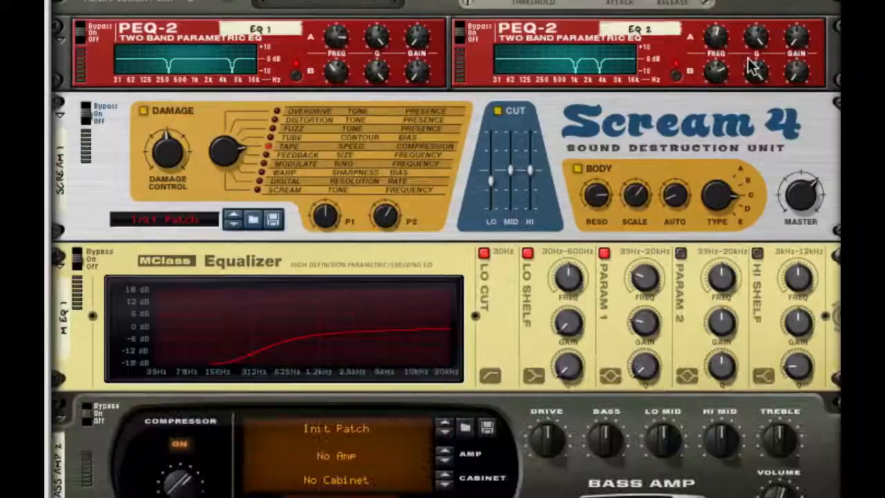
{"action": "scroll", "coordinate": [750, 65], "scroll_direction": "up", "scroll_amount": 4}
{"action": "scroll", "coordinate": [752, 66], "scroll_direction": "up", "scroll_amount": 17}
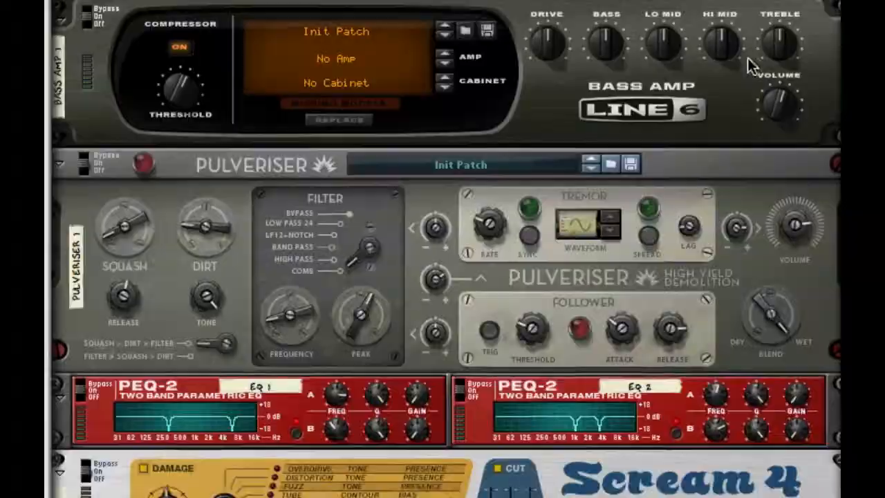
{"action": "scroll", "coordinate": [752, 67], "scroll_direction": "up", "scroll_amount": 2}
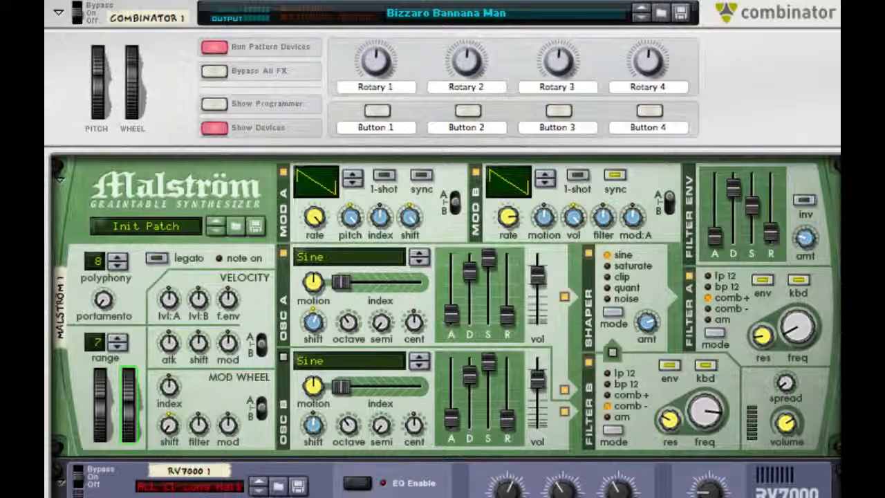
{"action": "scroll", "coordinate": [442, 277], "scroll_direction": "up", "scroll_amount": 10}
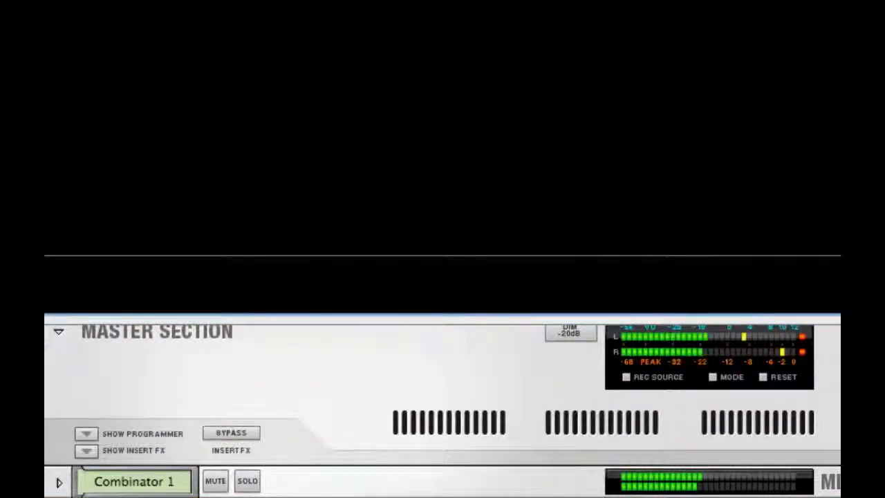
{"action": "scroll", "coordinate": [442, 277], "scroll_direction": "down", "scroll_amount": 10}
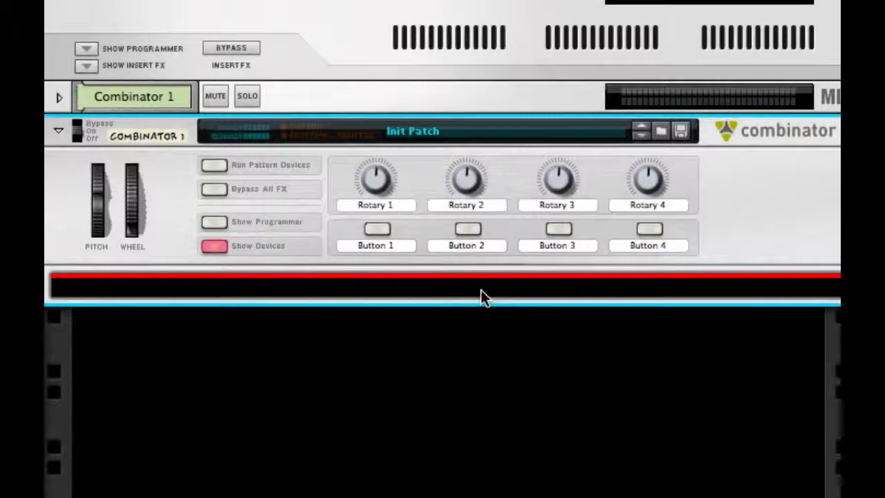
Create a Malström synthesizer inside the empty Combinator
{"action": "right_click", "coordinate": [480, 290]}
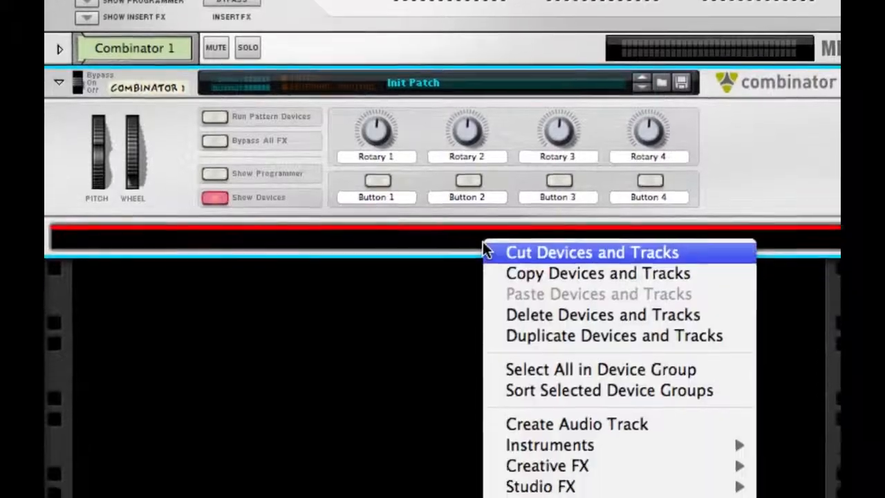
{"action": "mouse_move", "coordinate": [708, 497]}
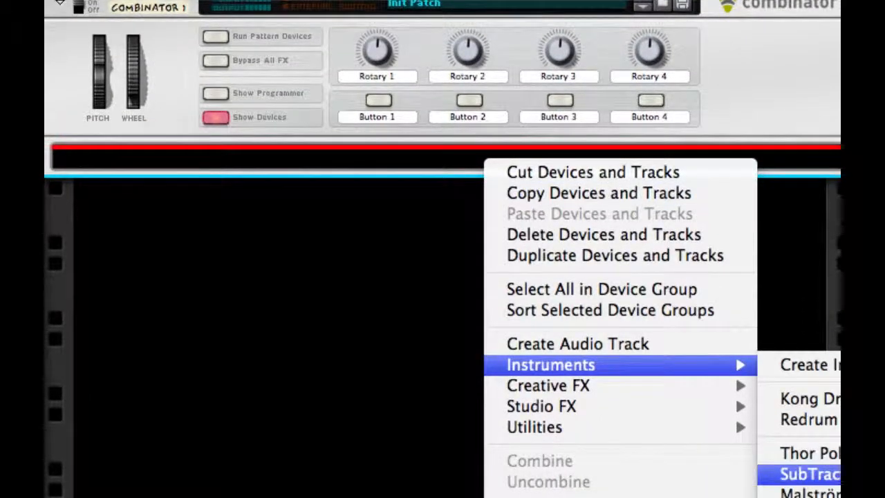
{"action": "left_click", "coordinate": [809, 492]}
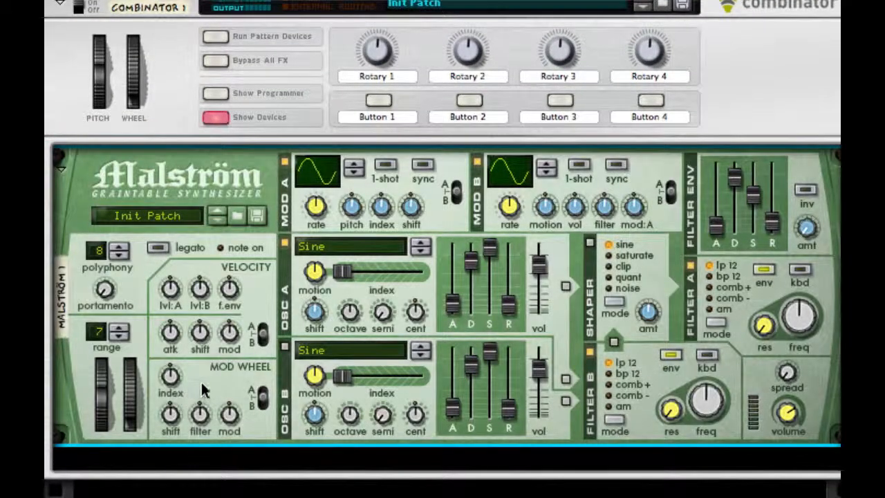
{"action": "right_click", "coordinate": [202, 389]}
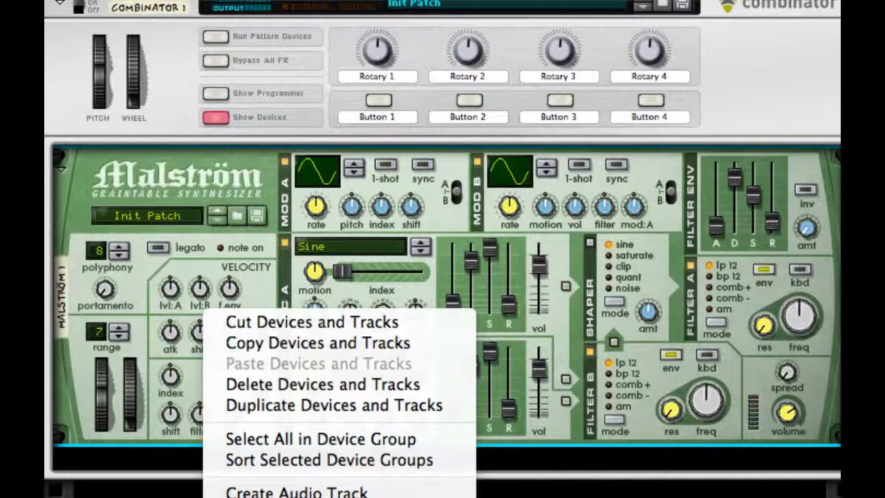
{"action": "key", "text": "Escape"}
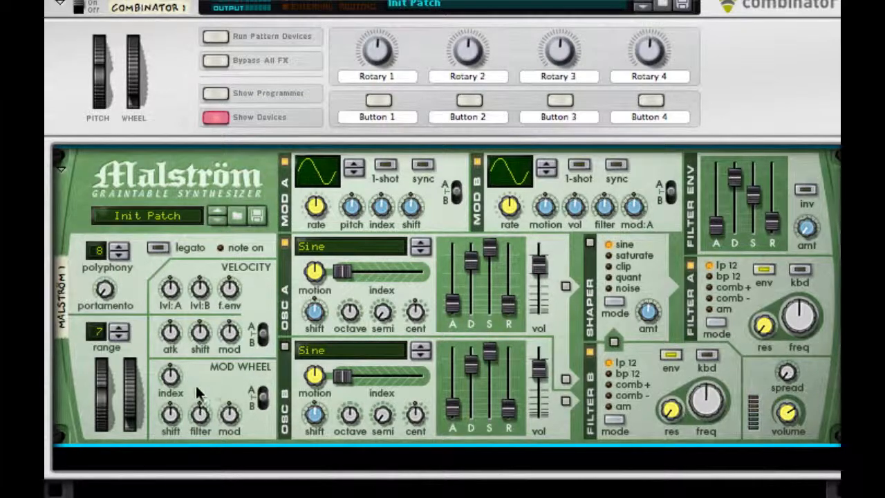
Lower the Malström's mod wheel shift and give both modulators the descending ramp curve, with Modulator B synced at a higher rate
{"action": "left_click_drag", "start_coordinate": [156, 420], "coordinate": [155, 429]}
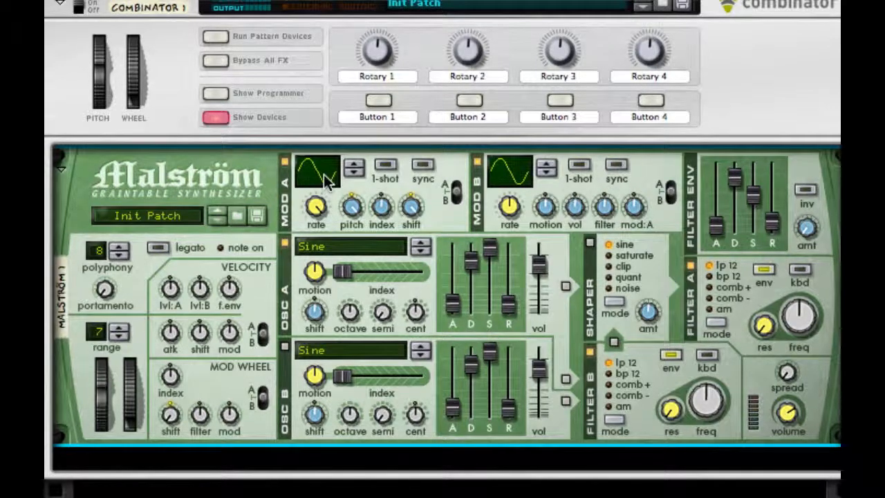
{"action": "left_click_drag", "start_coordinate": [325, 178], "coordinate": [332, 166]}
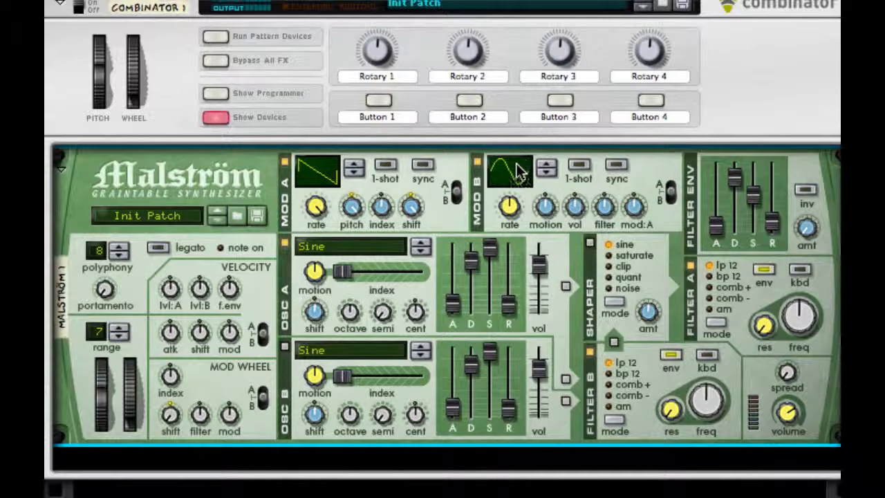
{"action": "left_click_drag", "start_coordinate": [511, 181], "coordinate": [525, 159]}
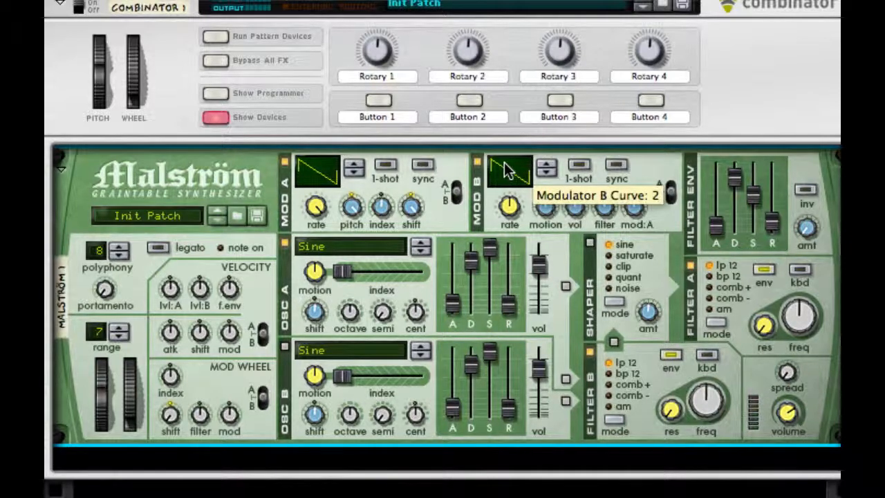
{"action": "left_click", "coordinate": [614, 168]}
{"action": "left_click_drag", "start_coordinate": [507, 202], "coordinate": [539, 142]}
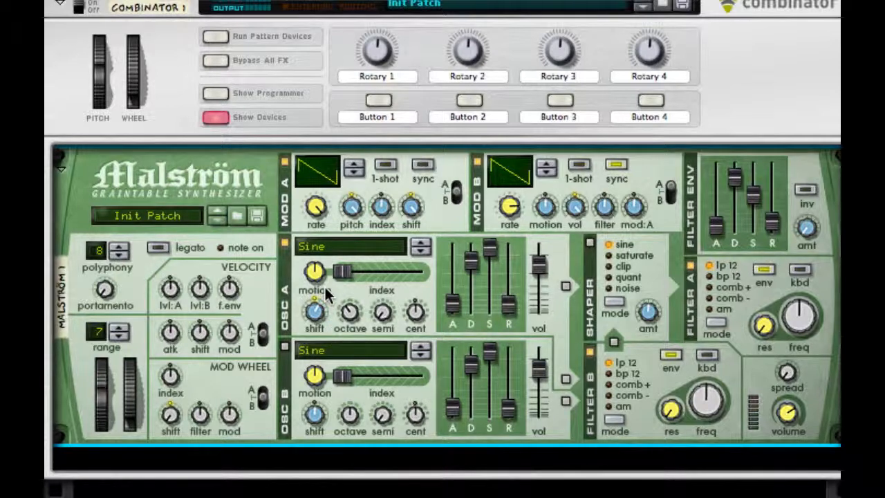
Route oscillator A to the shaper and Filter B, and set Filter B to comb - with higher frequency and slightly more resonance
{"action": "left_click", "coordinate": [565, 286]}
{"action": "left_click", "coordinate": [565, 380]}
{"action": "left_click", "coordinate": [630, 396]}
{"action": "left_click_drag", "start_coordinate": [705, 401], "coordinate": [705, 281]}
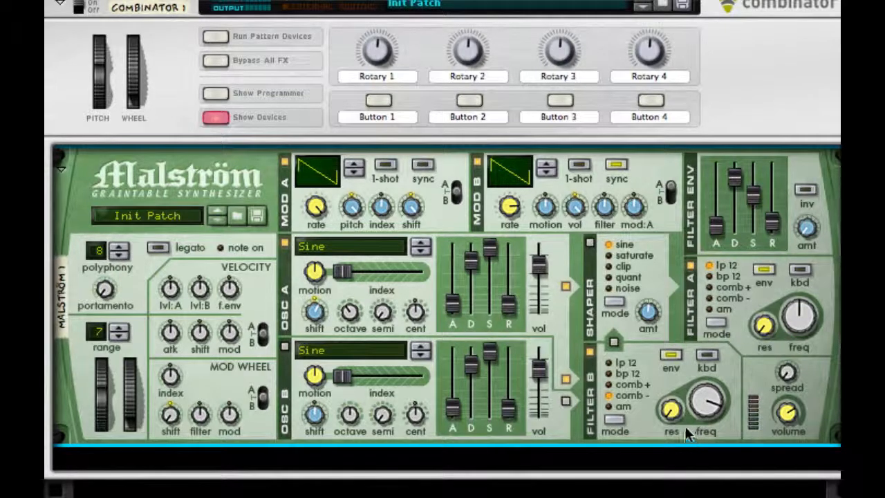
{"action": "left_click_drag", "start_coordinate": [674, 335], "coordinate": [674, 324]}
Enable the sine shaper with a raised amount, and set Filter A to comb + with its frequency turned far down
{"action": "left_click", "coordinate": [589, 244]}
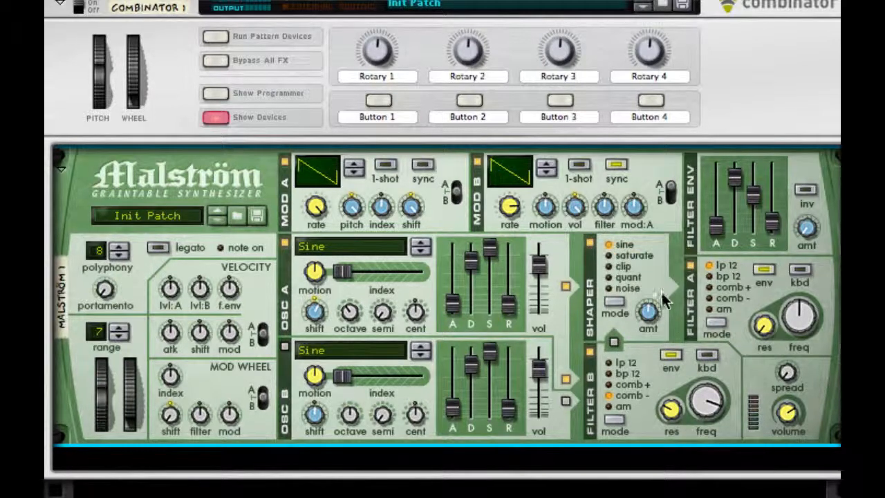
{"action": "left_click_drag", "start_coordinate": [662, 311], "coordinate": [647, 244]}
{"action": "left_click", "coordinate": [744, 287]}
{"action": "left_click_drag", "start_coordinate": [799, 312], "coordinate": [787, 449]}
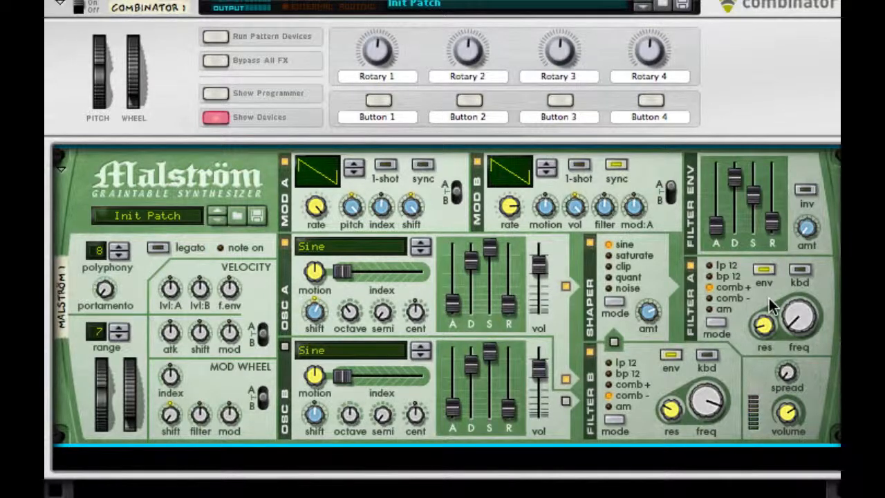
Add an RV7000 reverb after the Malström and load the factory patch ALL Cl Long Hall.rv7 into it
{"action": "right_click", "coordinate": [769, 298]}
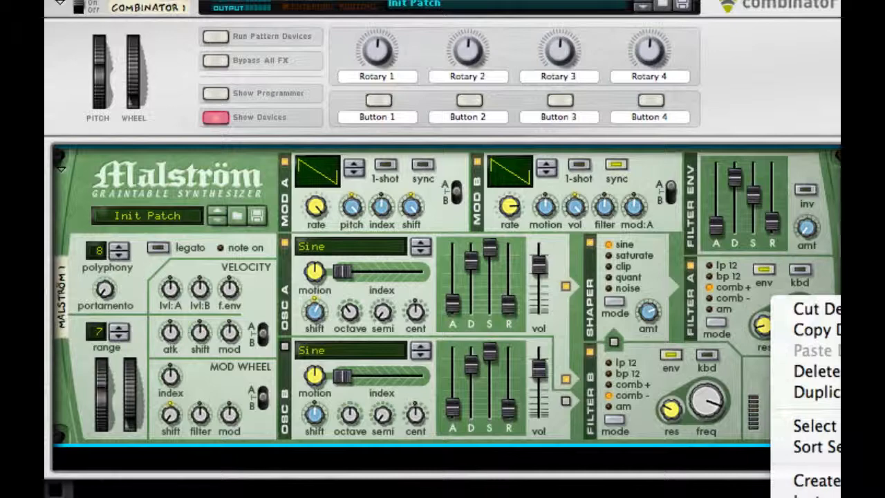
{"action": "left_click", "coordinate": [815, 481]}
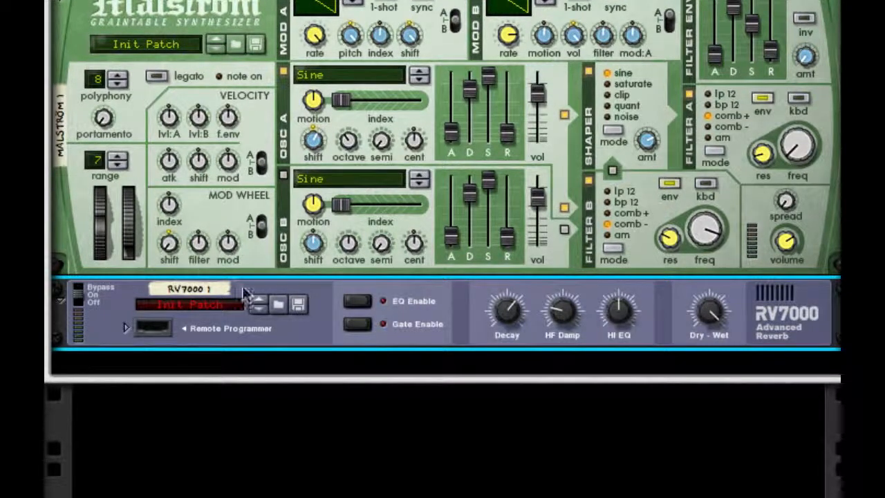
{"action": "left_click", "coordinate": [280, 306]}
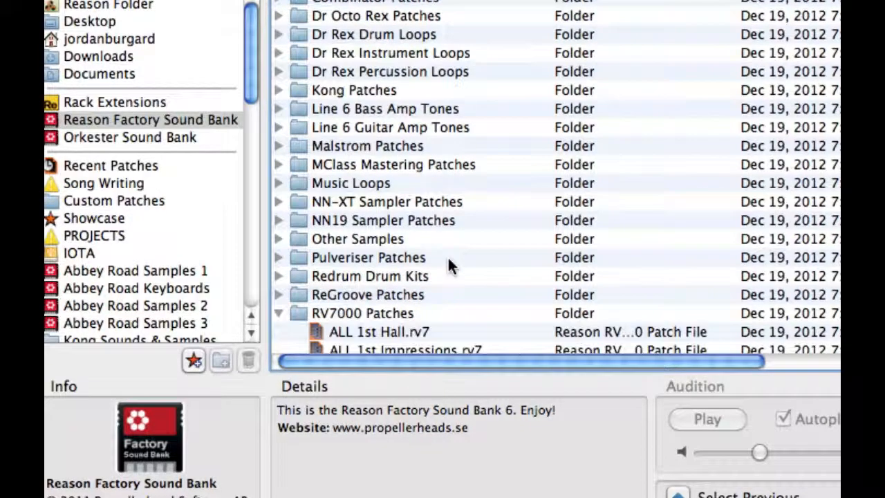
{"action": "scroll", "coordinate": [417, 286], "scroll_direction": "down", "scroll_amount": 10}
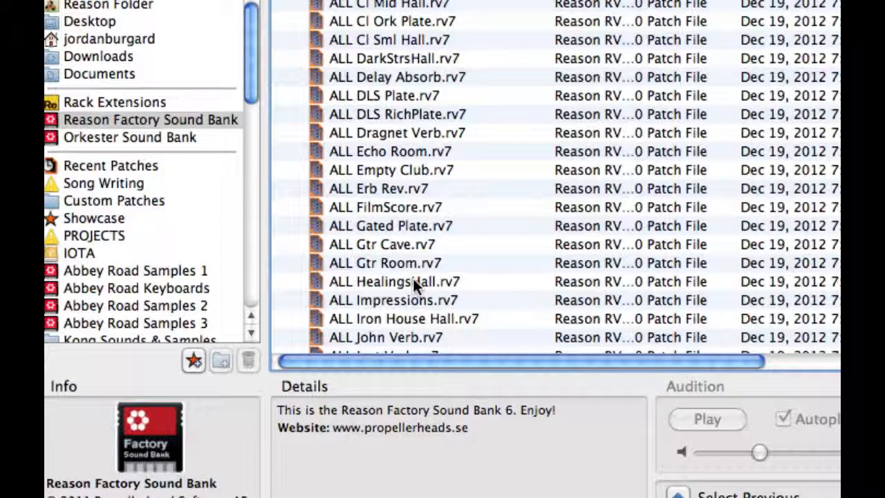
{"action": "scroll", "coordinate": [417, 17], "scroll_direction": "up", "scroll_amount": 2}
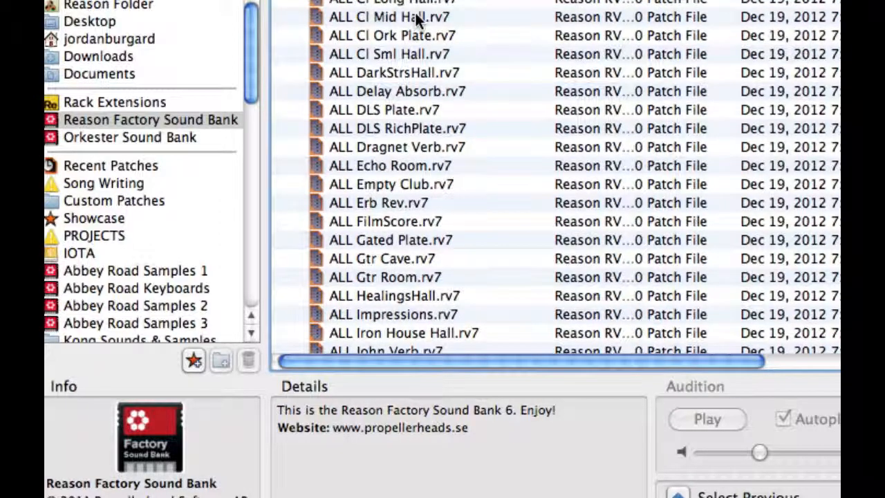
{"action": "left_click", "coordinate": [416, 10]}
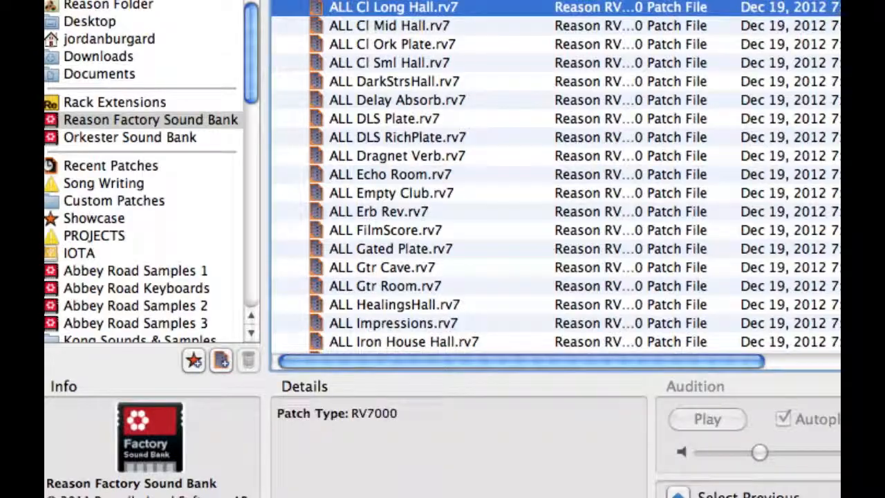
{"action": "key", "text": "Return"}
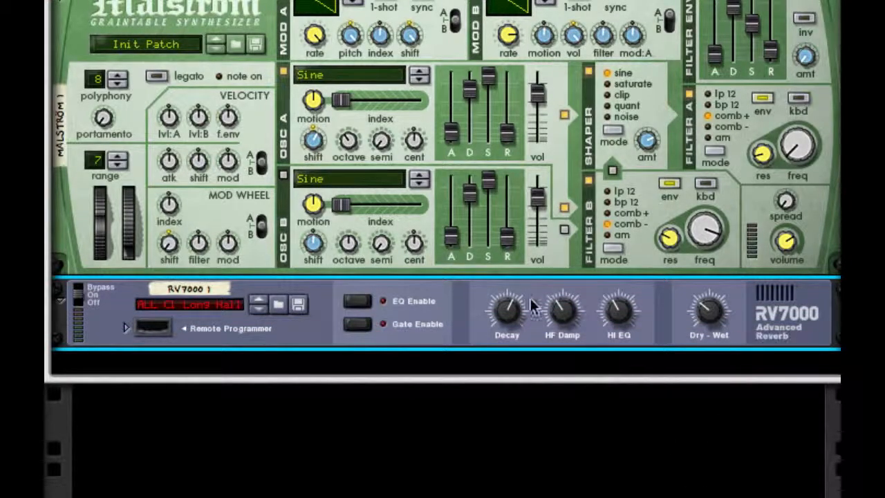
Set the RV7000's Decay to 43 and Hi EQ to -17, and lower its Dry-Wet mix
{"action": "mouse_move", "coordinate": [502, 306]}
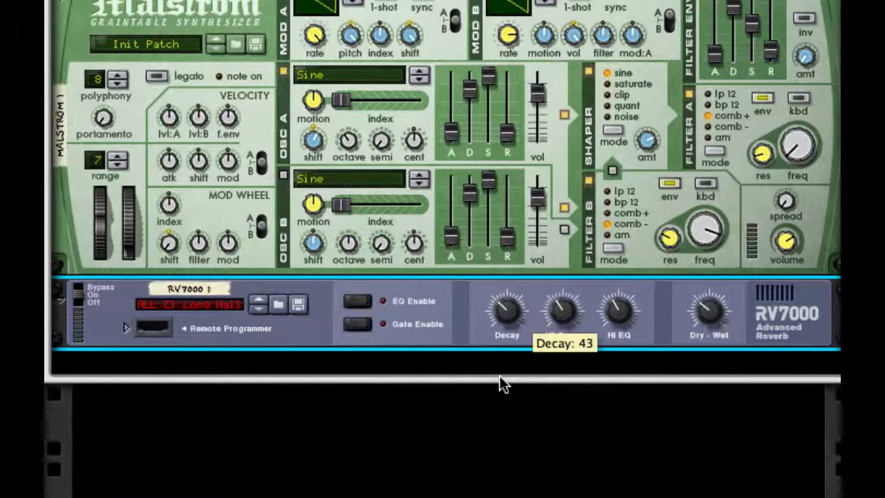
{"action": "mouse_move", "coordinate": [698, 319]}
{"action": "left_click_drag", "start_coordinate": [700, 356], "coordinate": [700, 367]}
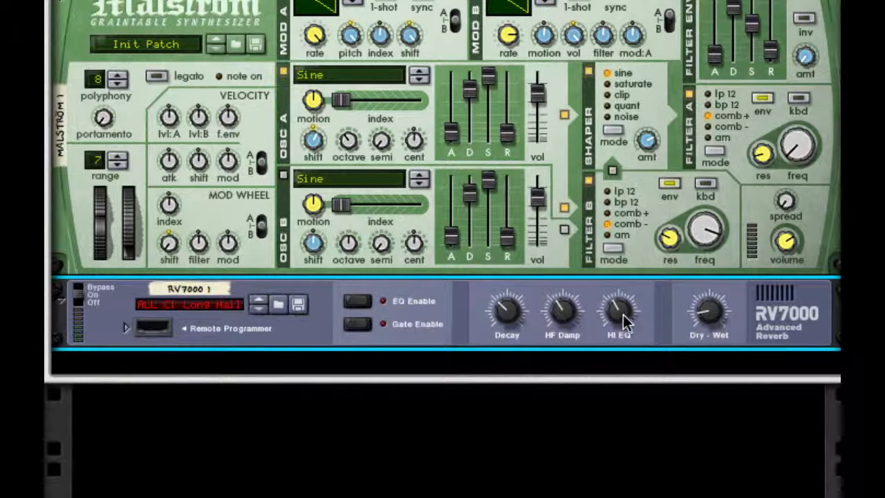
{"action": "left_click_drag", "start_coordinate": [623, 314], "coordinate": [620, 322]}
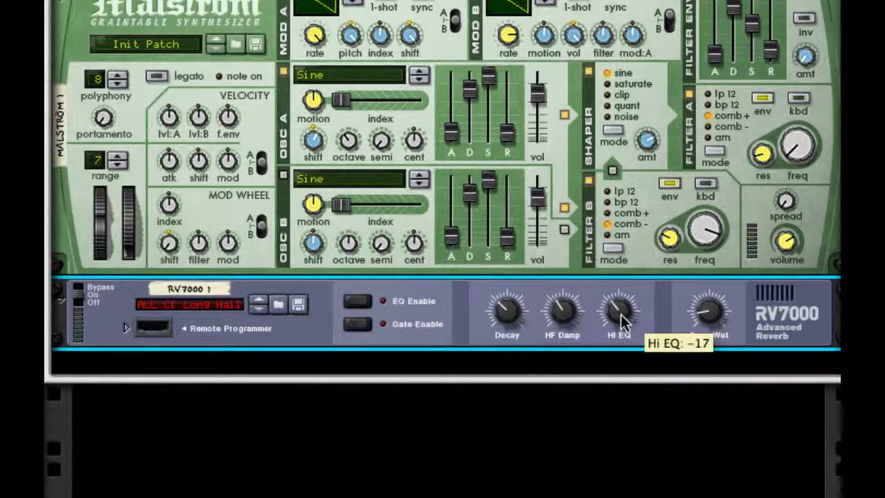
Add a Line 6 Bass Amp after the reverb, switch on its compressor and lower the compressor threshold
{"action": "right_click", "coordinate": [658, 340]}
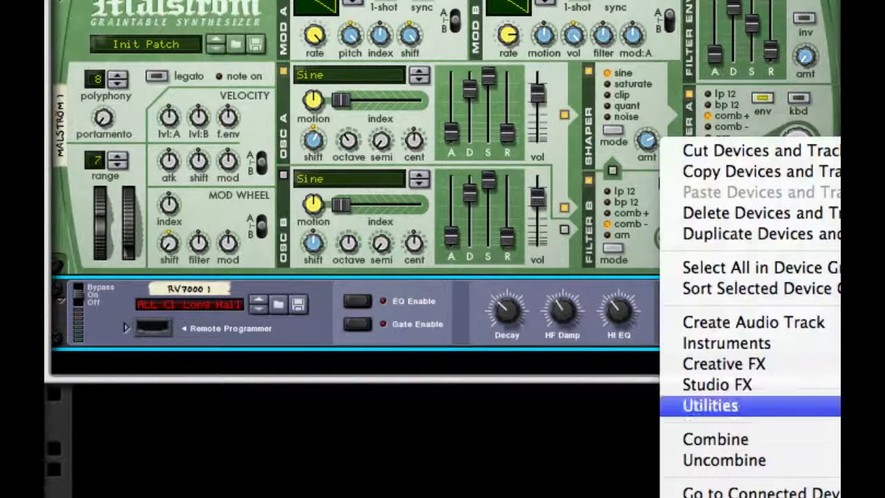
{"action": "left_click", "coordinate": [839, 381]}
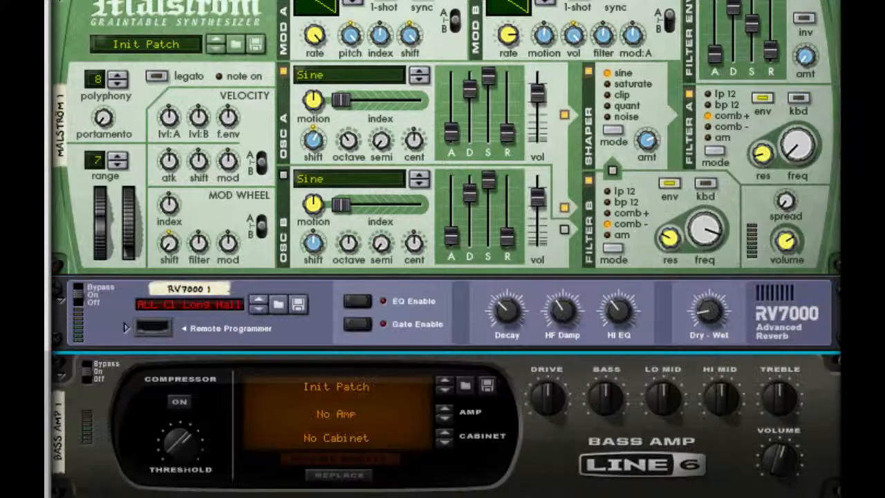
{"action": "left_click", "coordinate": [188, 403]}
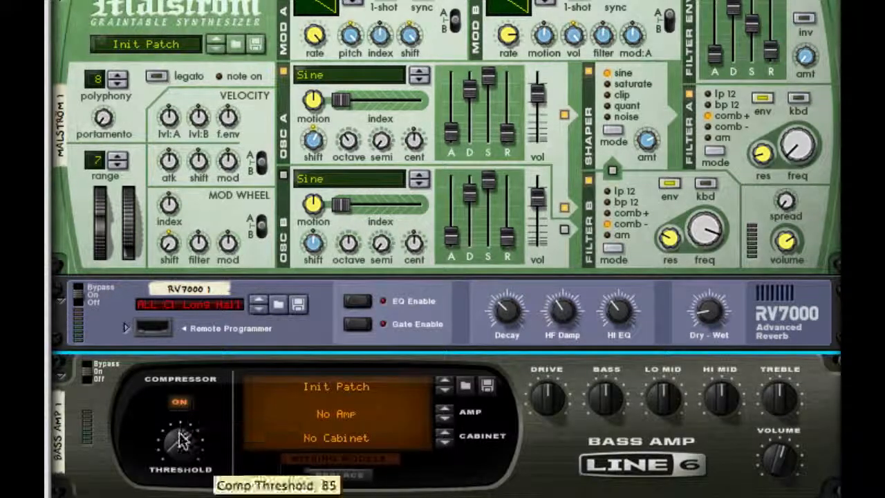
{"action": "left_click_drag", "start_coordinate": [179, 446], "coordinate": [178, 470]}
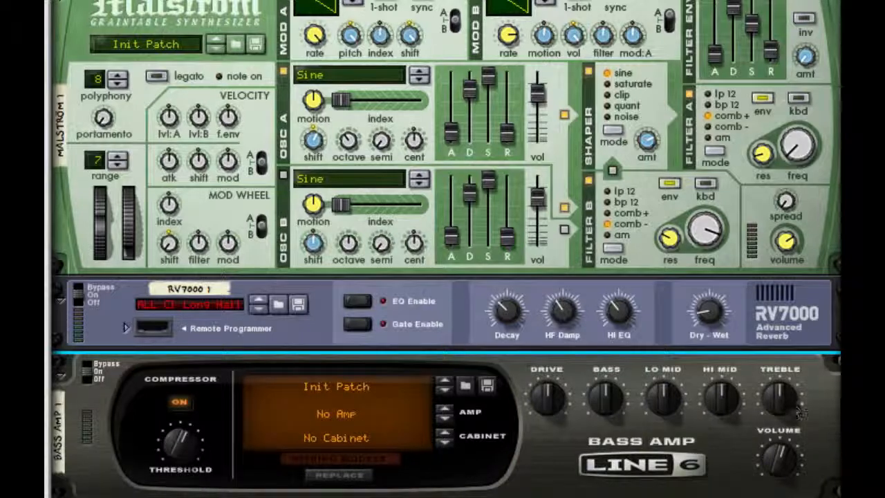
Add a Pulveriser effect after the bass amp in the Combinator
{"action": "scroll", "coordinate": [616, 306], "scroll_direction": "down", "scroll_amount": 5}
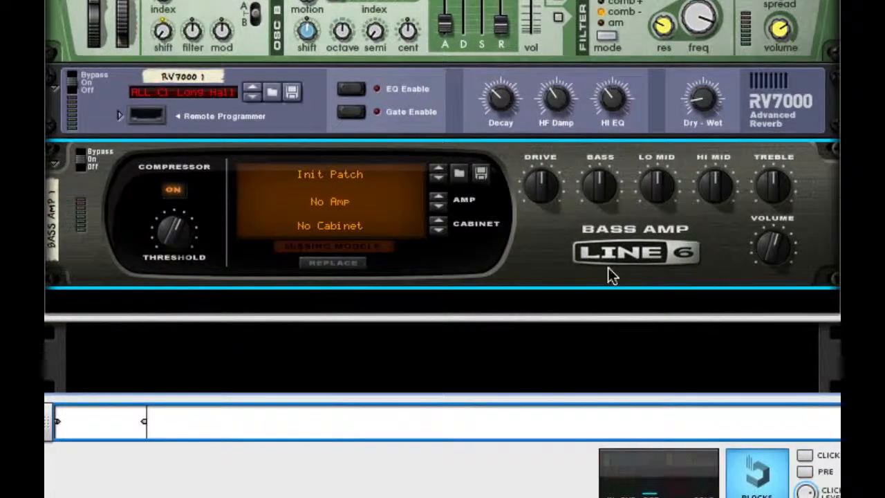
{"action": "right_click", "coordinate": [608, 266]}
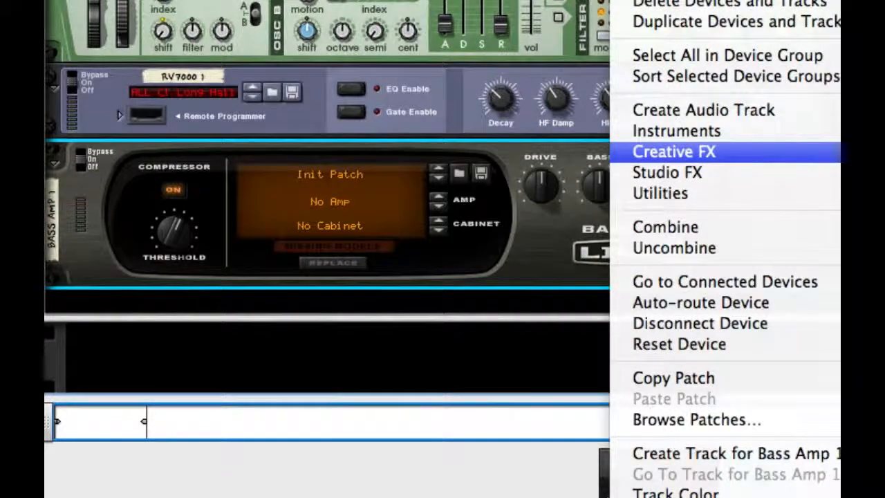
{"action": "left_click", "coordinate": [487, 111]}
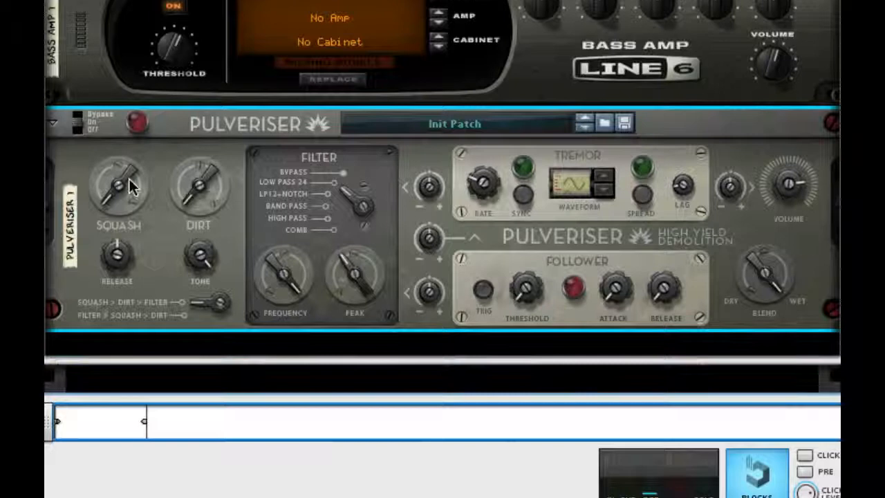
Raise the Pulveriser's Squash and Dirt, and turn the Release below Squash up slightly
{"action": "mouse_move", "coordinate": [129, 177]}
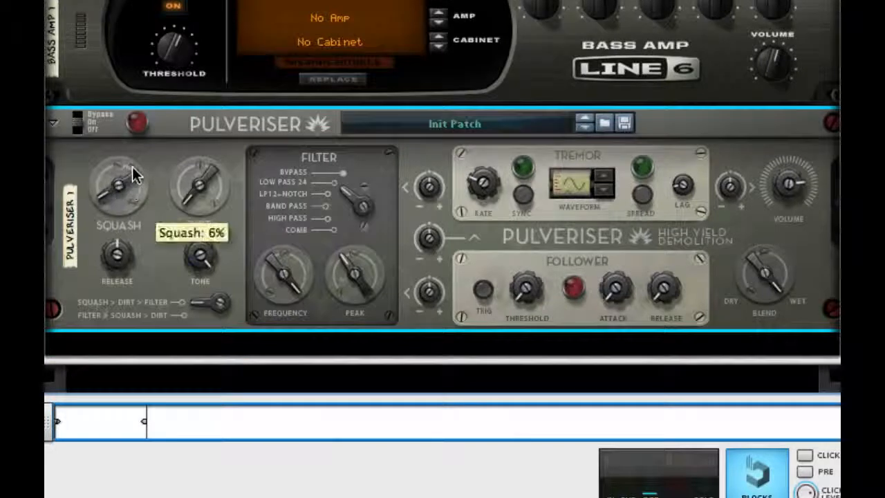
{"action": "left_click_drag", "start_coordinate": [133, 159], "coordinate": [134, 152]}
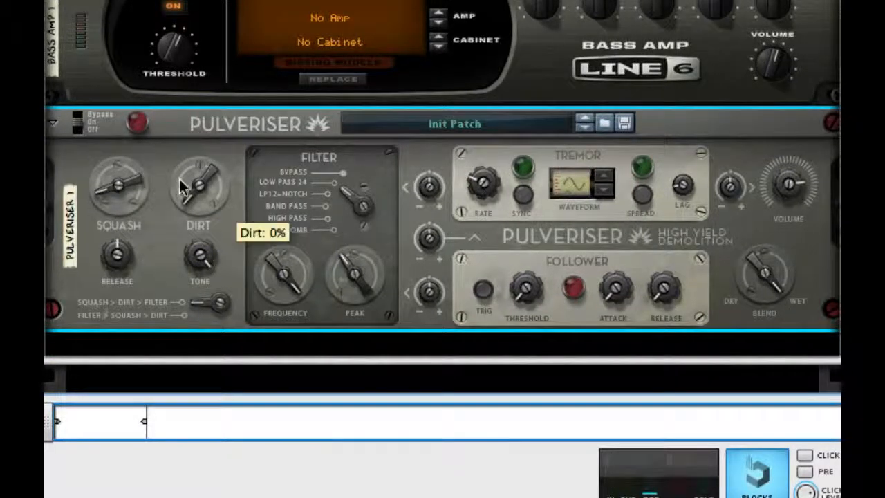
{"action": "left_click_drag", "start_coordinate": [203, 146], "coordinate": [200, 125]}
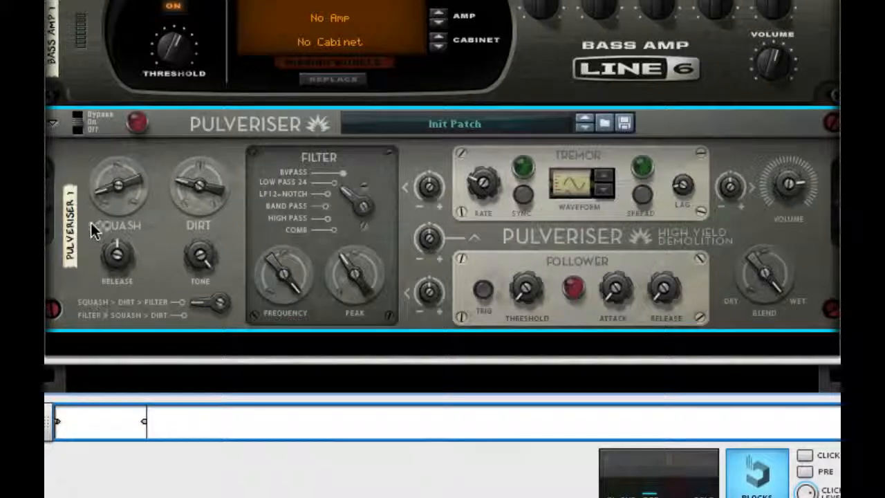
{"action": "mouse_move", "coordinate": [111, 257]}
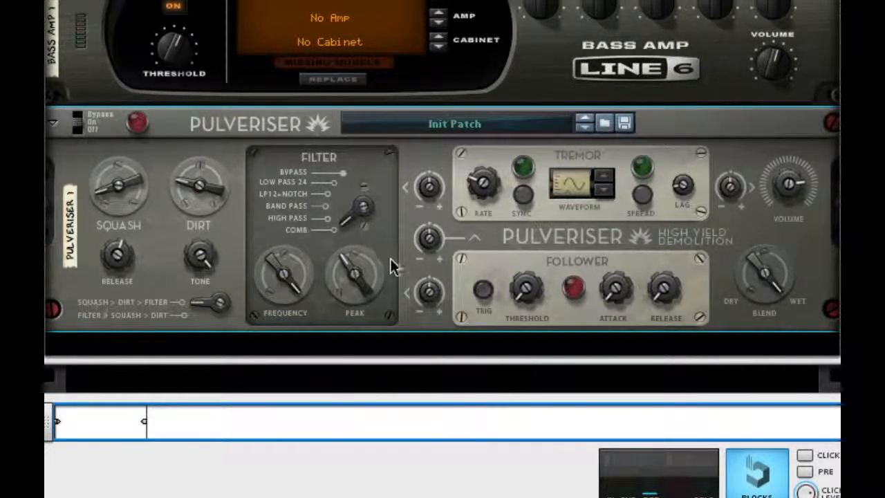
Set the Pulveriser's filter to Comb with a low Frequency and raised Peak, and raise the Follower's modulation amount for the Tremor rate
{"action": "left_click_drag", "start_coordinate": [304, 292], "coordinate": [311, 497]}
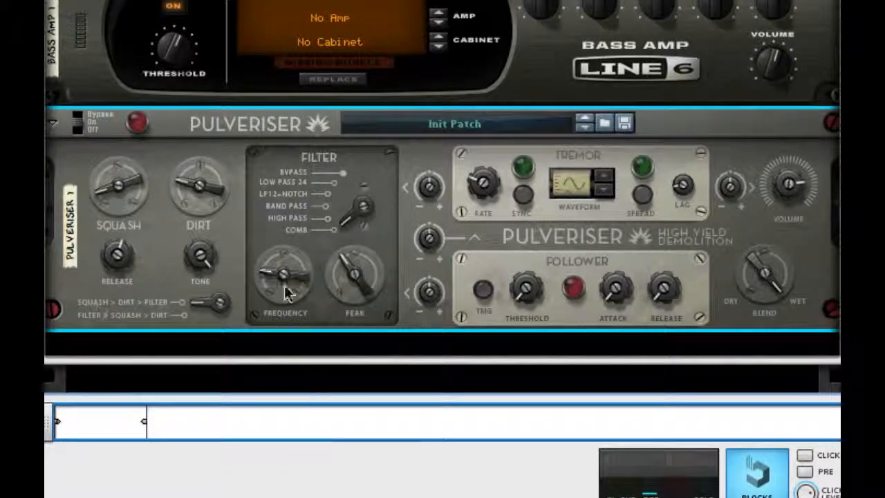
{"action": "left_click_drag", "start_coordinate": [284, 304], "coordinate": [284, 304]}
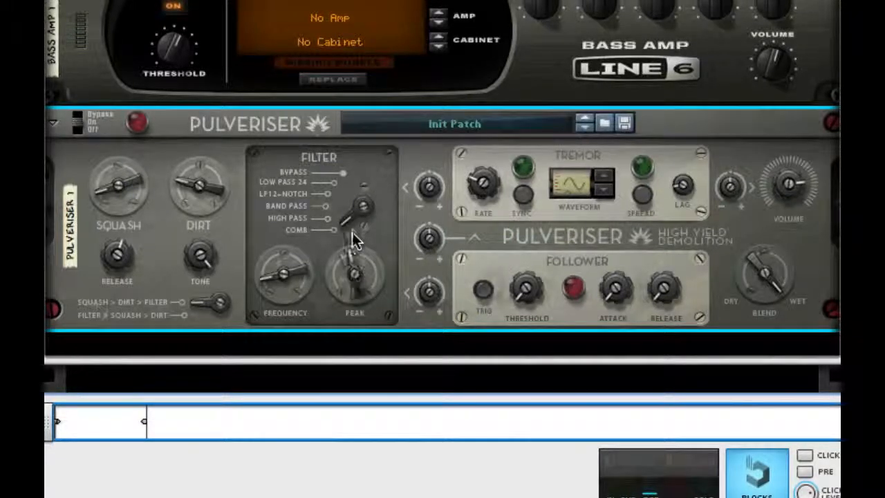
{"action": "left_click_drag", "start_coordinate": [352, 232], "coordinate": [351, 209]}
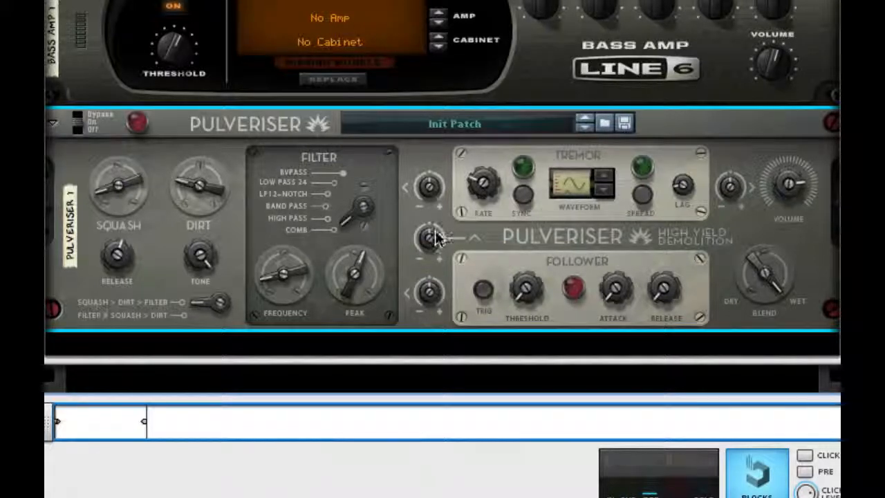
{"action": "left_click_drag", "start_coordinate": [428, 237], "coordinate": [439, 185]}
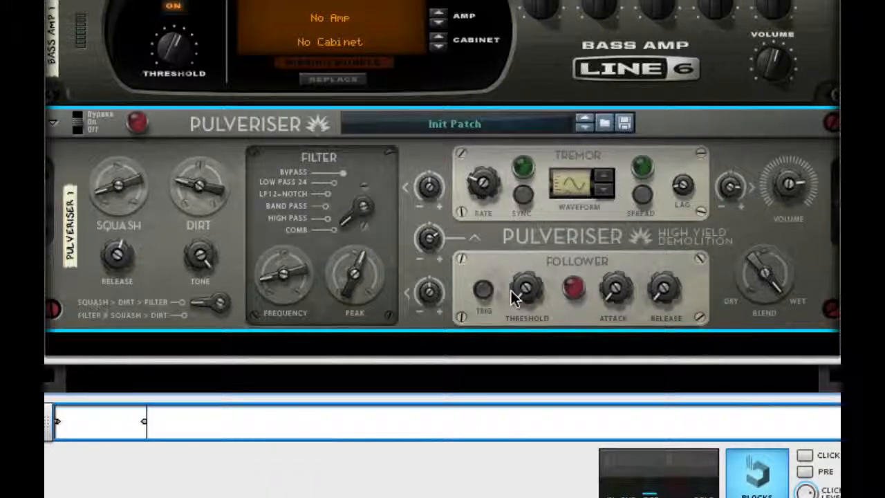
Lower the Pulveriser's Follower Threshold and raise the Follower's Attack and Release
{"action": "left_click_drag", "start_coordinate": [511, 291], "coordinate": [549, 221]}
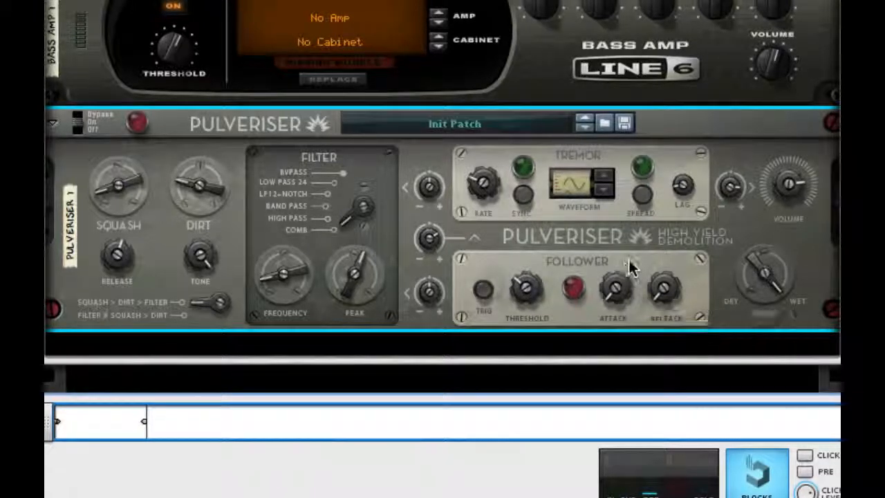
{"action": "left_click_drag", "start_coordinate": [622, 279], "coordinate": [629, 190]}
{"action": "left_click_drag", "start_coordinate": [664, 287], "coordinate": [657, 322]}
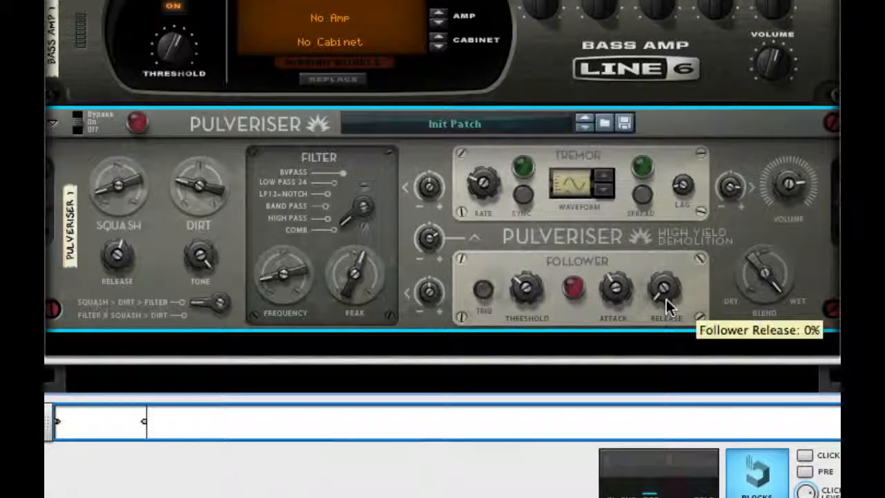
{"action": "left_click_drag", "start_coordinate": [666, 298], "coordinate": [662, 92]}
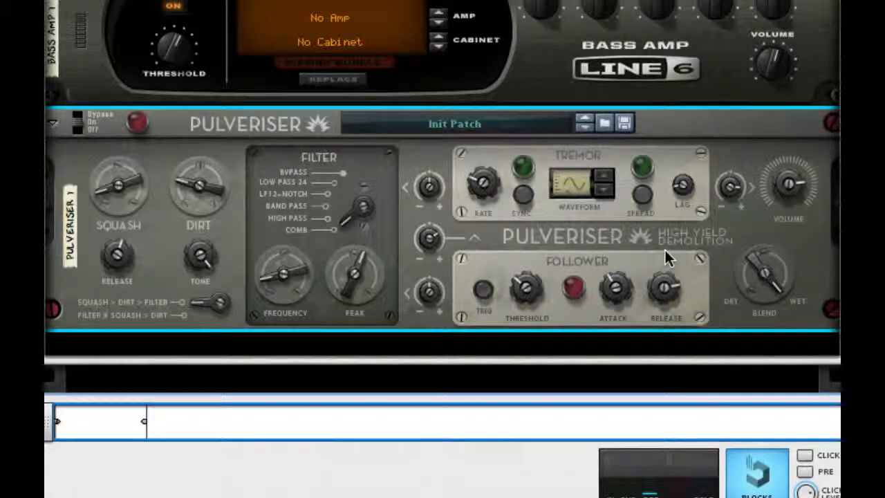
Add a PEQ-2 two-band parametric EQ after the Pulveriser and duplicate it into the empty space beside it
{"action": "right_click", "coordinate": [743, 253]}
{"action": "right_click", "coordinate": [712, 250]}
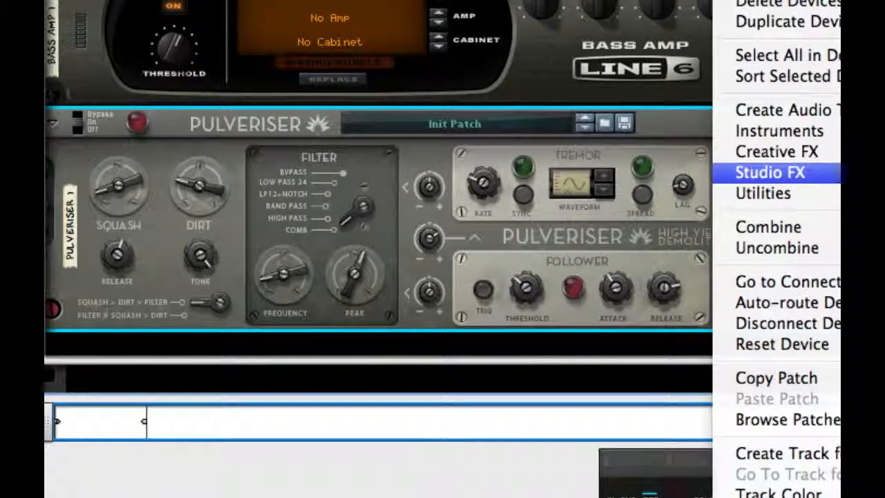
{"action": "left_click", "coordinate": [836, 172]}
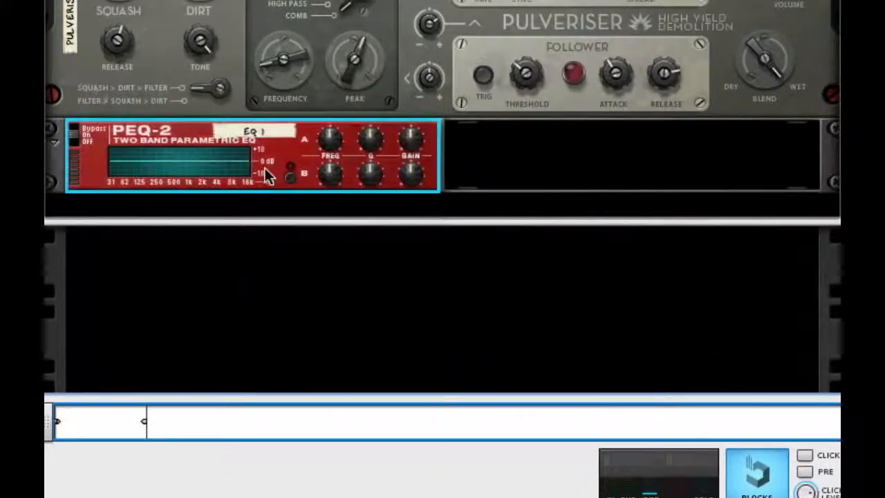
{"action": "left_click_drag", "start_coordinate": [265, 168], "coordinate": [602, 328]}
Rewire the rack so EQ 1's output feeds EQ 1 Copy's input and EQ 1 Copy's output returns to the Combinator
{"action": "key", "text": "Tab"}
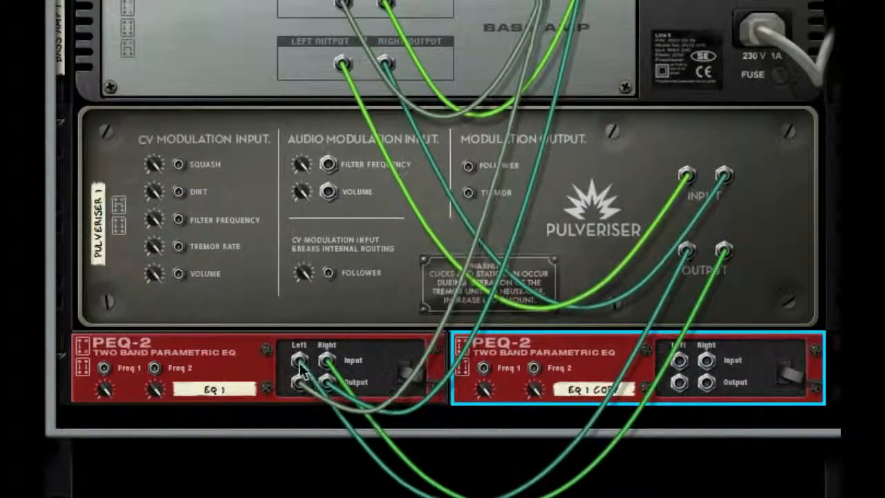
{"action": "left_click", "coordinate": [300, 373]}
{"action": "left_click", "coordinate": [557, 319]}
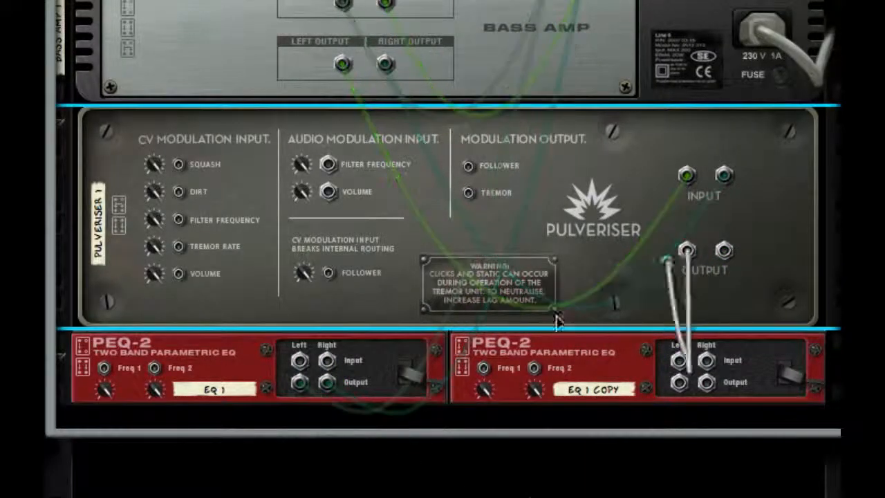
{"action": "left_click", "coordinate": [297, 383]}
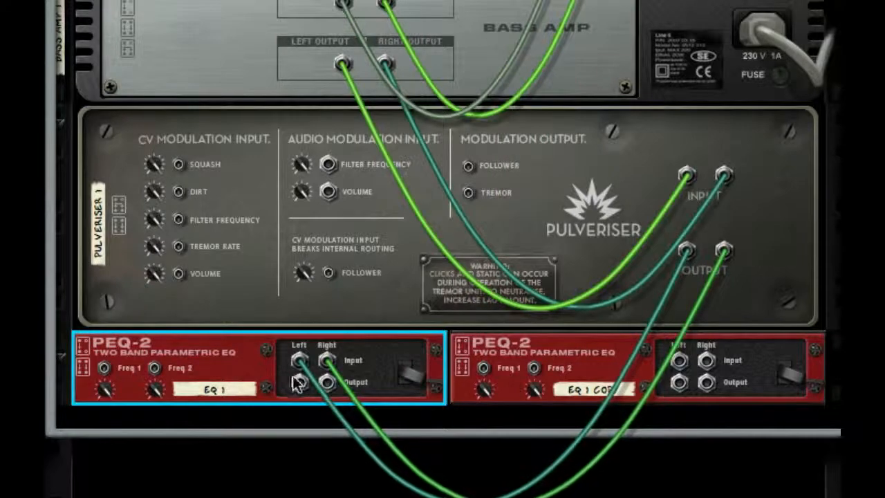
{"action": "left_click", "coordinate": [685, 380]}
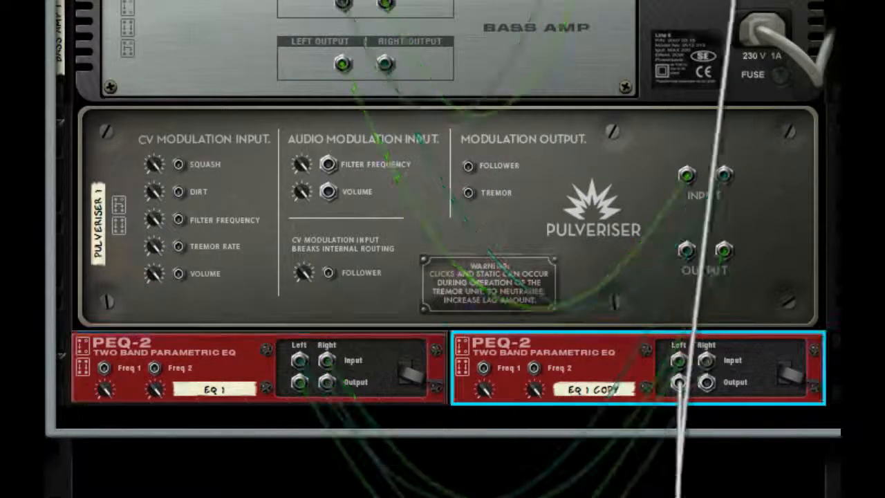
{"action": "scroll", "coordinate": [442, 249], "scroll_direction": "up", "scroll_amount": 3}
{"action": "key", "text": "Tab"}
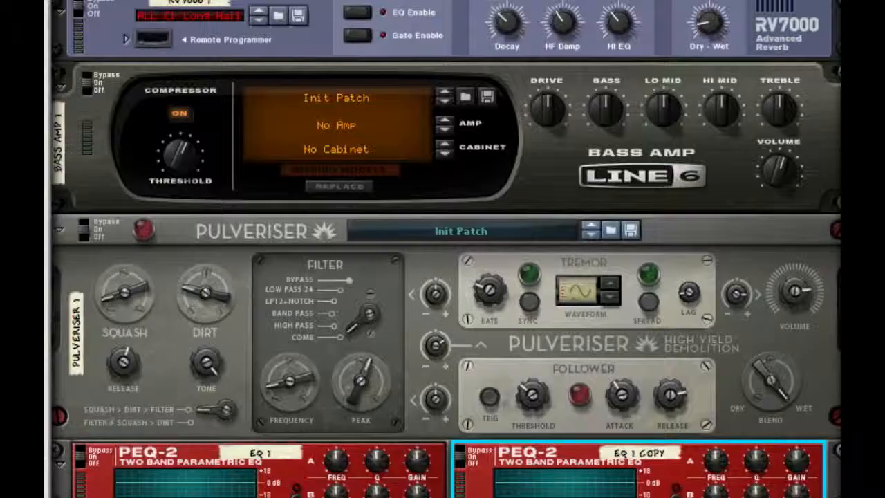
Shape two narrow notches in EQ 1 with high Q and minimum gain, enabling band B and raising its frequency above band A
{"action": "scroll", "coordinate": [533, 424], "scroll_direction": "down", "scroll_amount": 3}
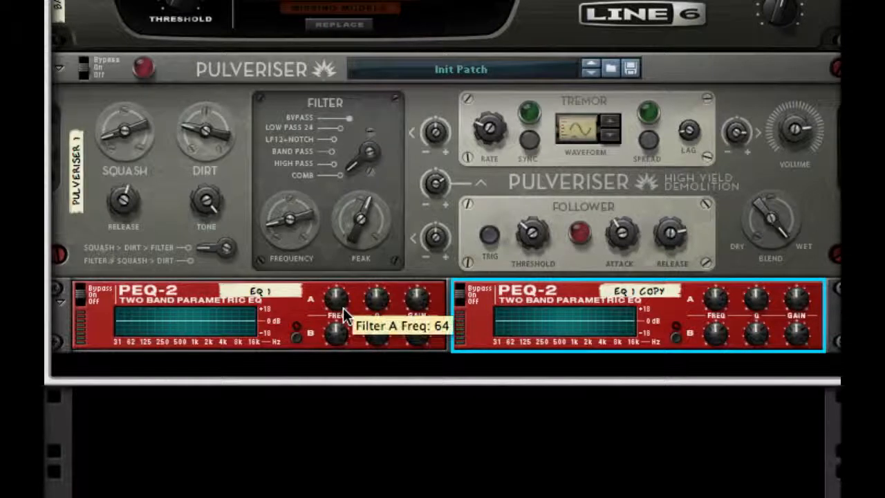
{"action": "left_click_drag", "start_coordinate": [417, 299], "coordinate": [379, 291]}
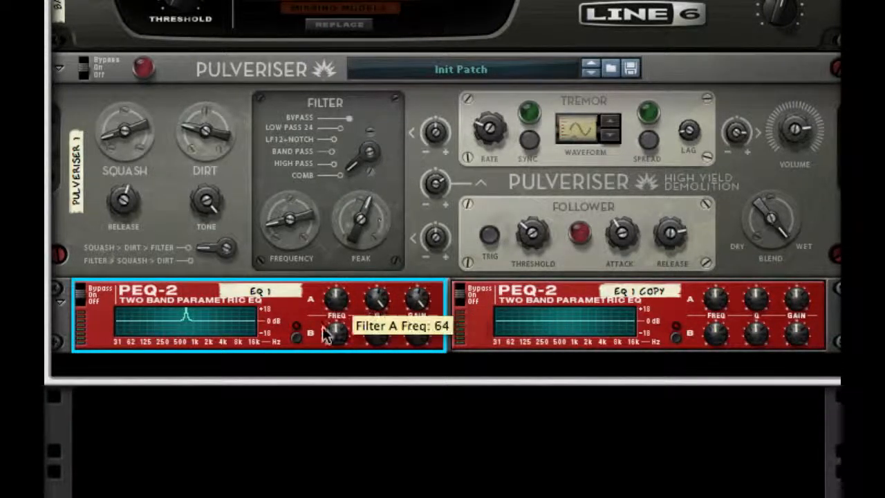
{"action": "mouse_move", "coordinate": [413, 319]}
{"action": "left_mouse_down"}
{"action": "mouse_move", "coordinate": [413, 345]}
{"action": "mouse_move", "coordinate": [413, 302]}
{"action": "left_mouse_up"}
{"action": "left_click", "coordinate": [296, 336]}
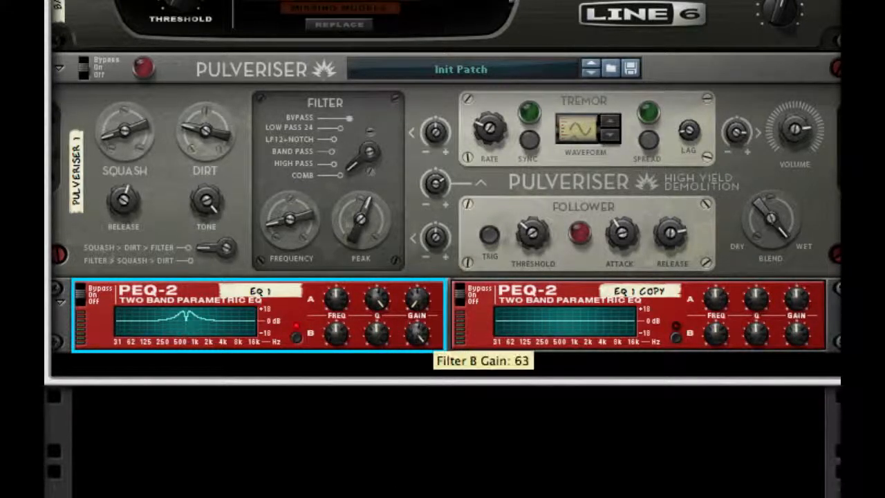
{"action": "left_click_drag", "start_coordinate": [353, 347], "coordinate": [361, 301]}
{"action": "left_click_drag", "start_coordinate": [417, 334], "coordinate": [417, 349]}
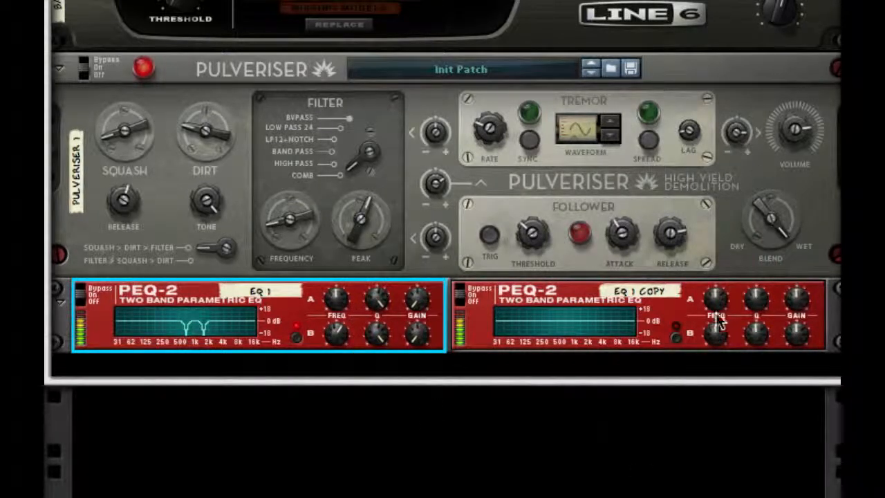
Shape two narrow high-frequency notches in EQ 1 Copy, enabling band B and setting its frequency to 94
{"action": "left_click", "coordinate": [677, 336]}
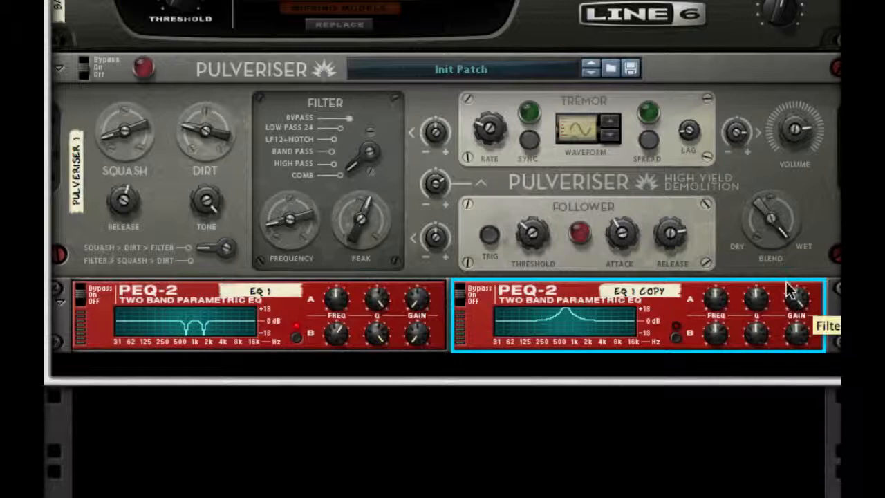
{"action": "left_click_drag", "start_coordinate": [756, 299], "coordinate": [816, 61]}
{"action": "left_click_drag", "start_coordinate": [715, 298], "coordinate": [746, 201]}
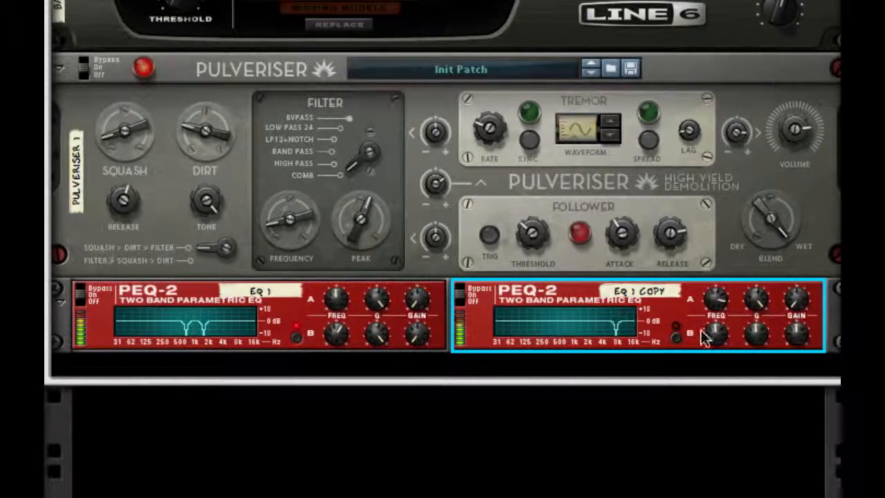
{"action": "left_click", "coordinate": [677, 336]}
{"action": "left_click", "coordinate": [678, 335]}
{"action": "left_click_drag", "start_coordinate": [798, 329], "coordinate": [808, 143]}
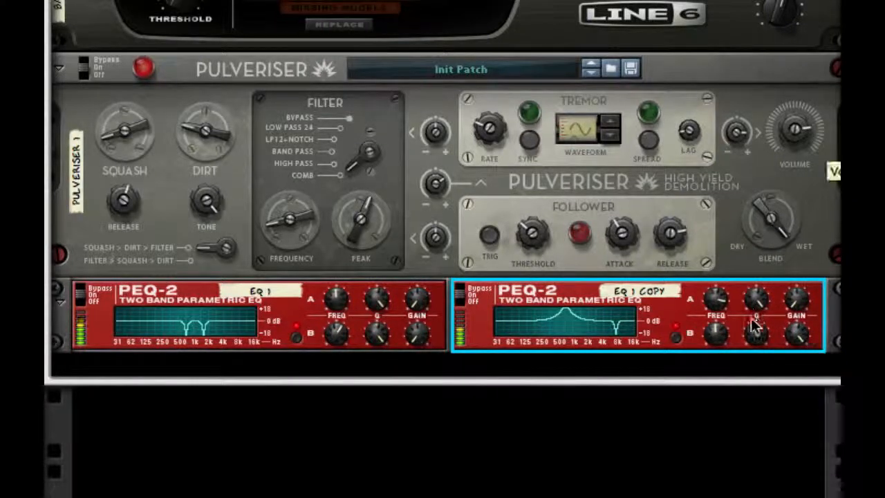
{"action": "left_click_drag", "start_coordinate": [715, 335], "coordinate": [720, 275]}
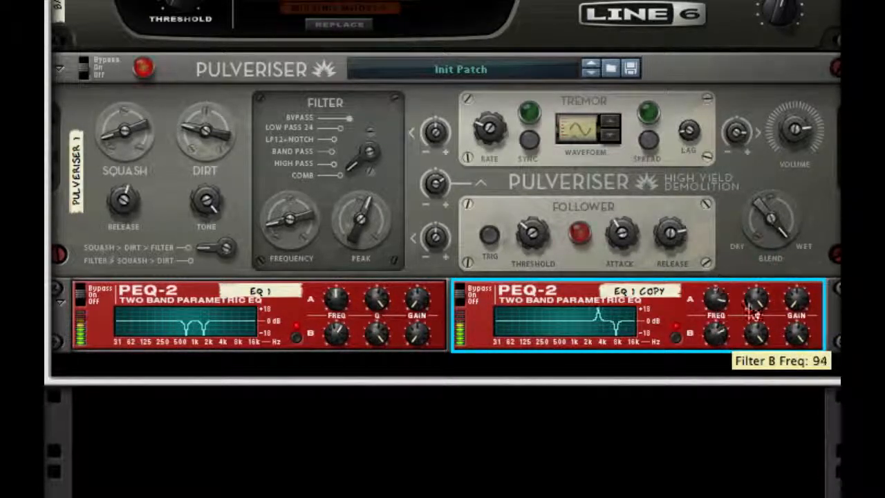
Add a Scream 4 after the EQs, set its damage type to Tape, lower Damage Control and raise the P2 compression
{"action": "right_click", "coordinate": [486, 336]}
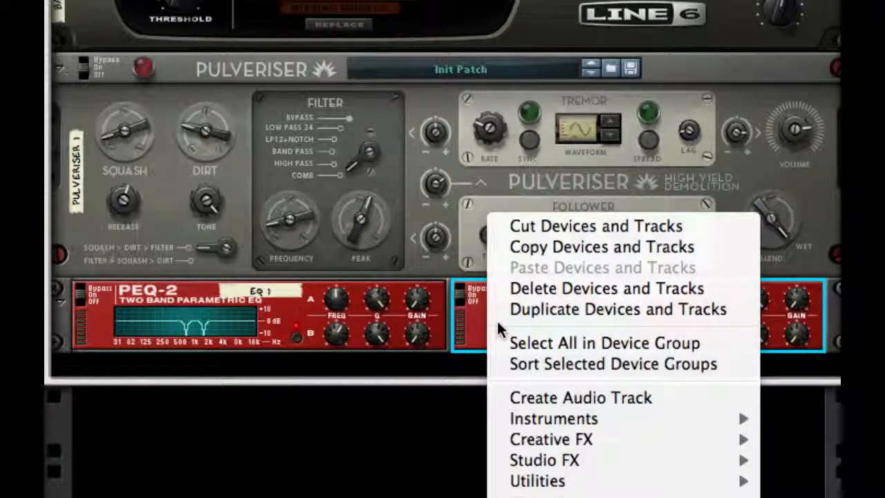
{"action": "mouse_move", "coordinate": [727, 442]}
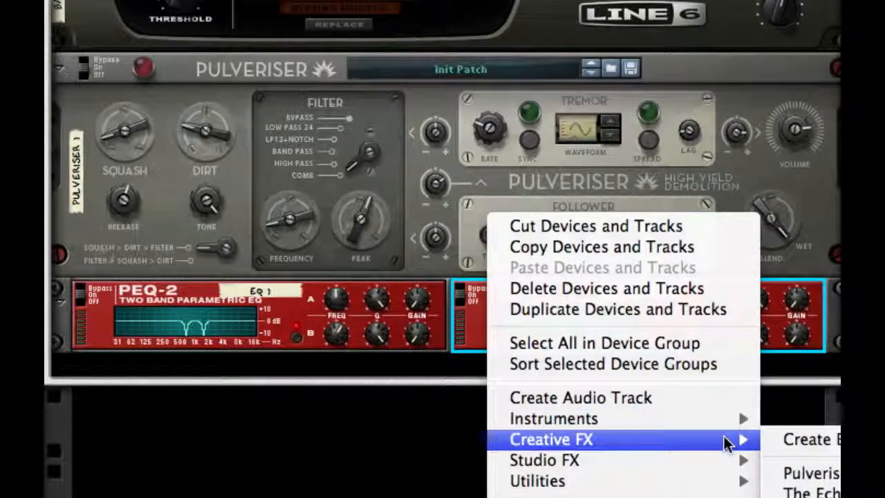
{"action": "left_click", "coordinate": [822, 497]}
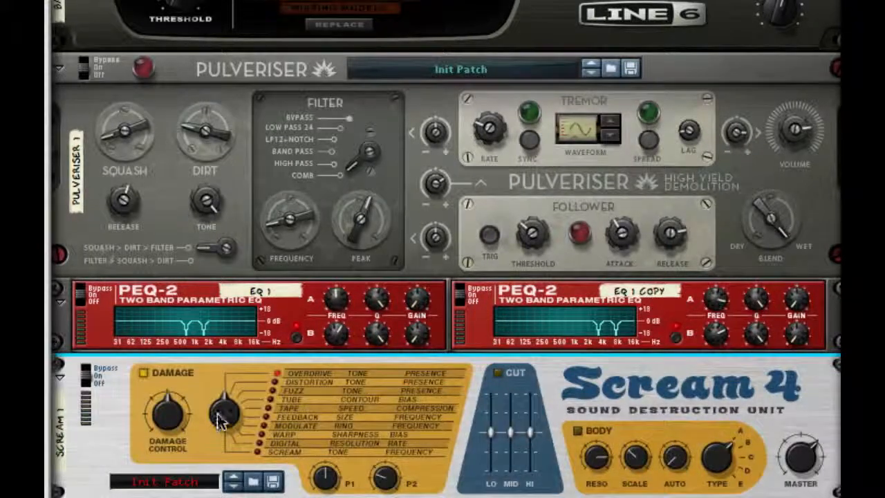
{"action": "left_click_drag", "start_coordinate": [166, 413], "coordinate": [169, 470]}
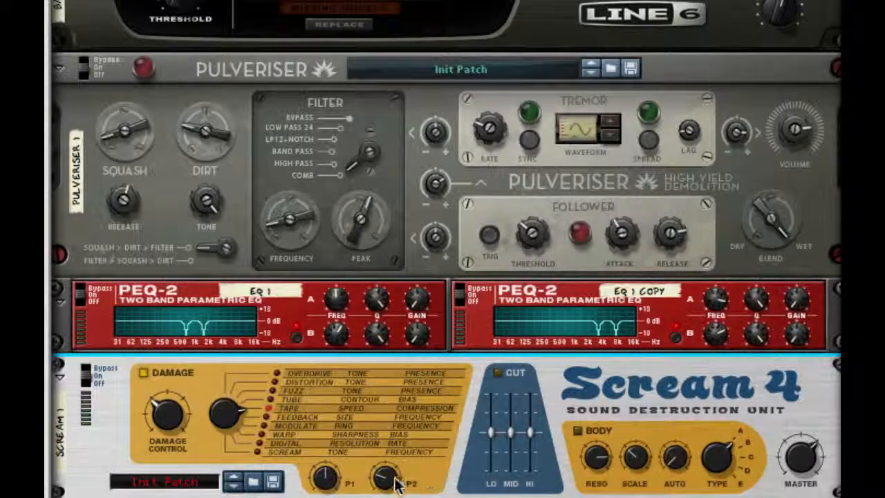
{"action": "left_click_drag", "start_coordinate": [397, 484], "coordinate": [411, 362]}
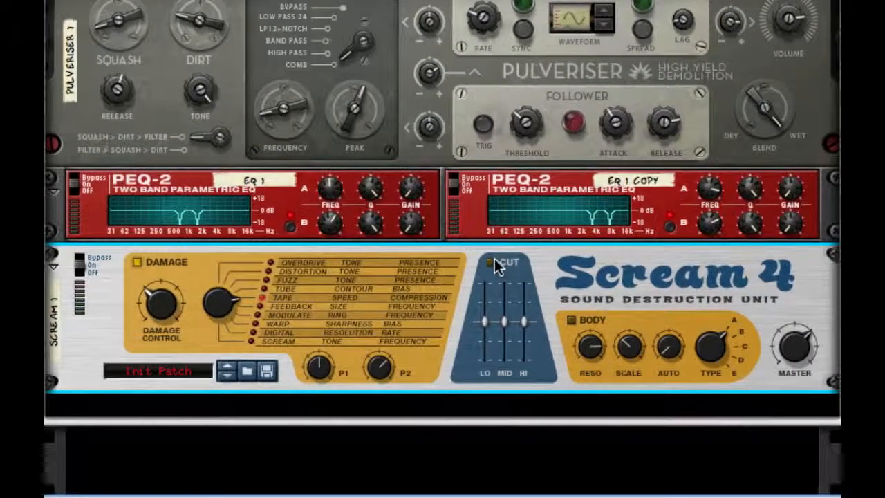
Enable the Scream 4's Cut section with Lo at -26, and its Body section with a raised Scale and Auto at 13
{"action": "left_click", "coordinate": [495, 264]}
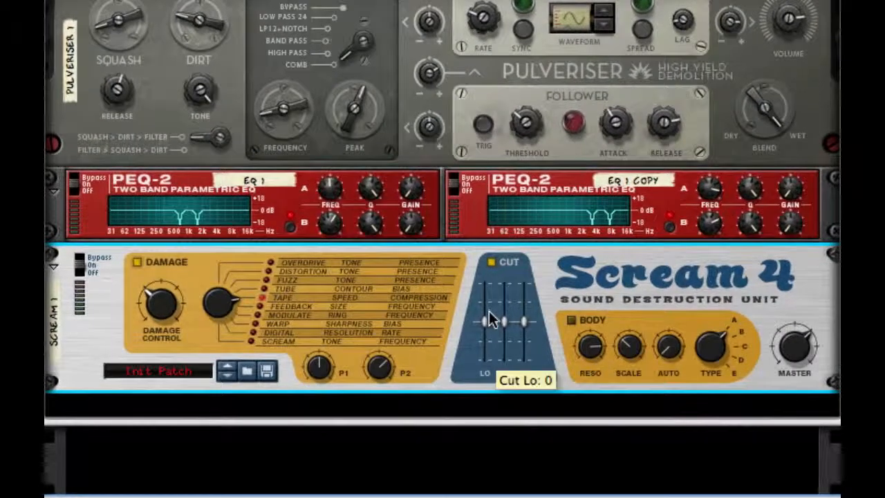
{"action": "left_click_drag", "start_coordinate": [486, 320], "coordinate": [485, 336]}
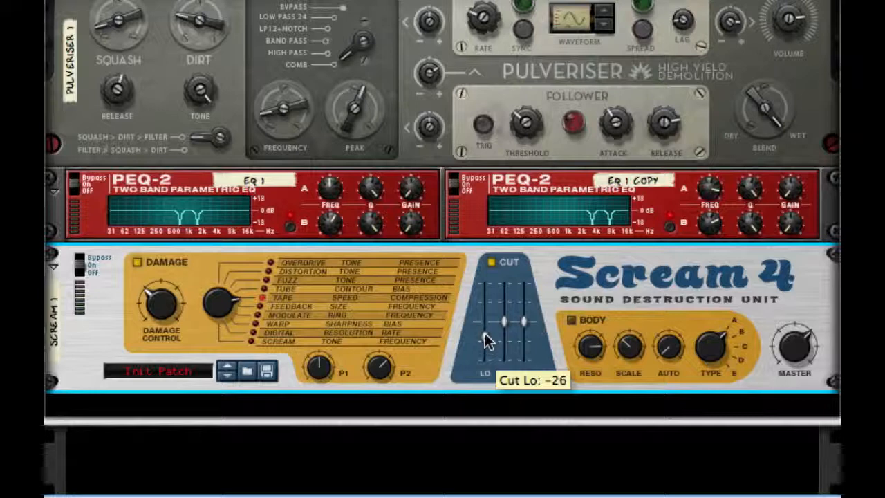
{"action": "left_click", "coordinate": [570, 320]}
{"action": "left_click_drag", "start_coordinate": [630, 347], "coordinate": [640, 264]}
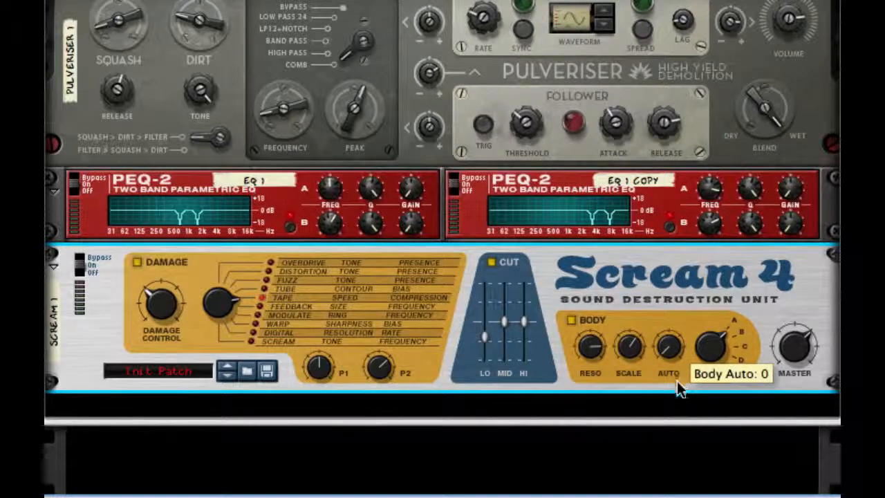
{"action": "left_click_drag", "start_coordinate": [670, 350], "coordinate": [671, 323]}
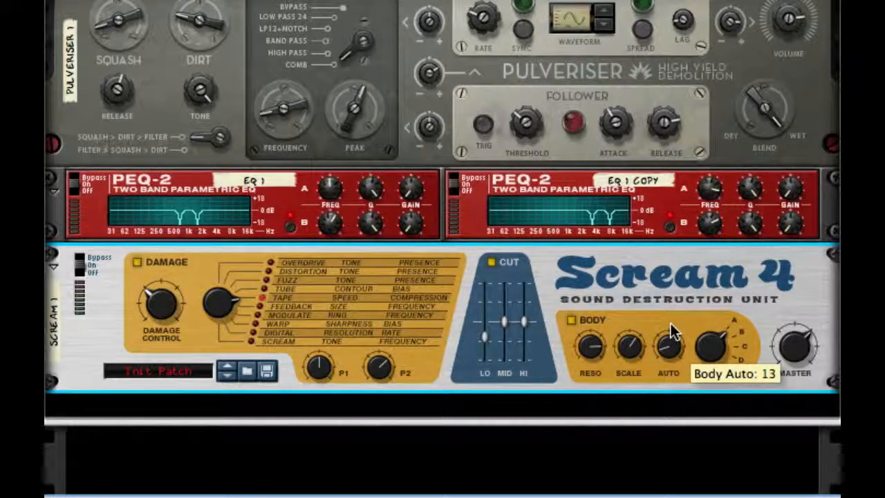
Set the Scream 4's Body type to C and add an MClass Equalizer after it
{"action": "left_click_drag", "start_coordinate": [712, 350], "coordinate": [719, 172]}
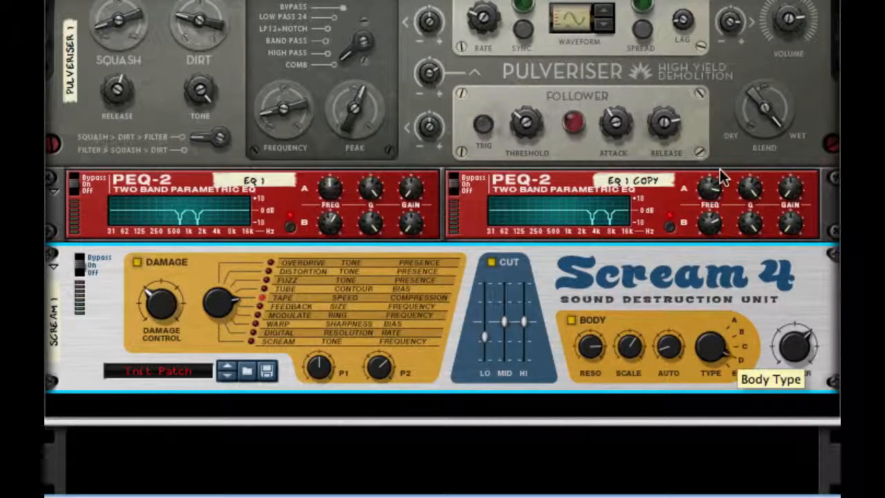
{"action": "right_click", "coordinate": [762, 267]}
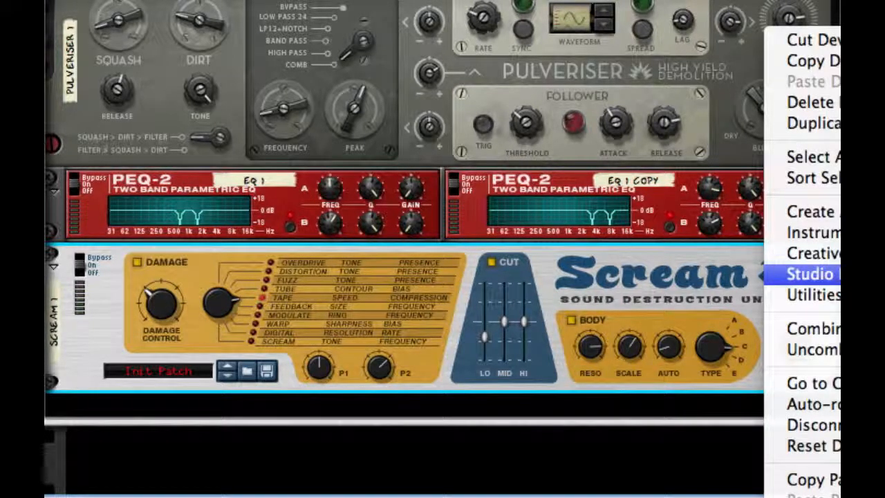
{"action": "left_click", "coordinate": [837, 275]}
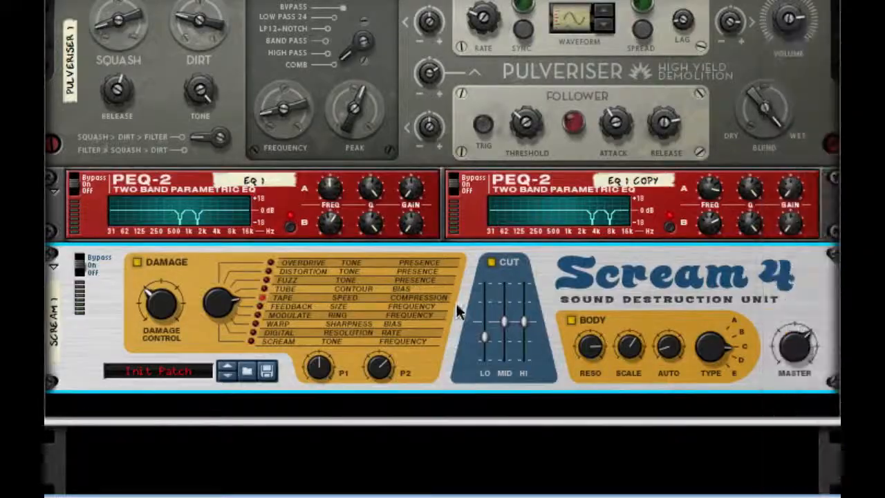
Enable Lo Cut, Lo Shelf and Param 1 on the MClass Equalizer, and turn the low shelf's gain and Q to minimum
{"action": "left_click", "coordinate": [477, 103]}
{"action": "left_click", "coordinate": [521, 102]}
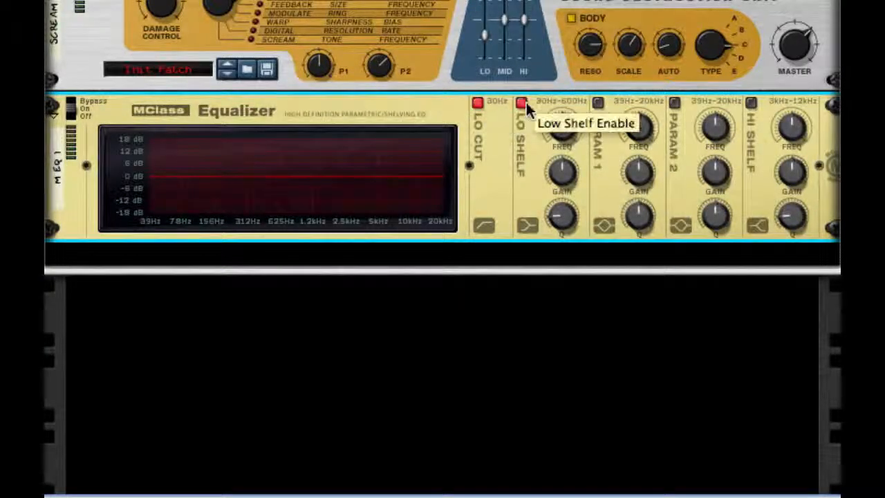
{"action": "left_click", "coordinate": [598, 102]}
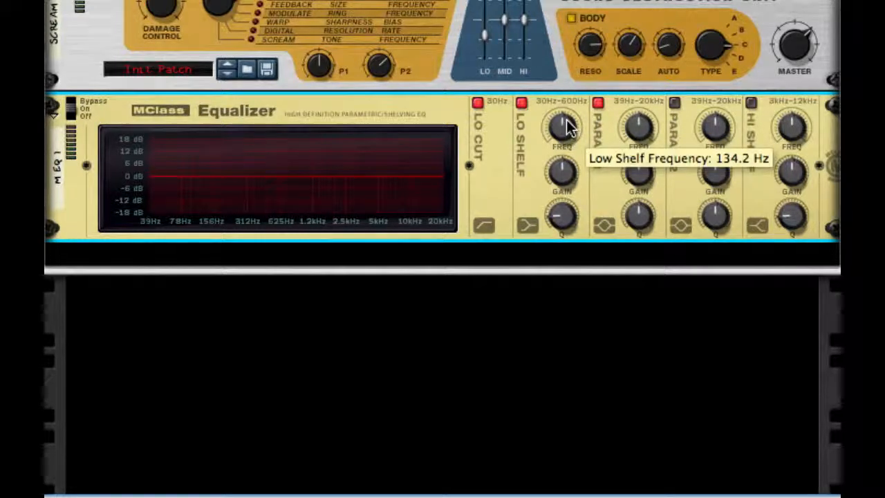
{"action": "left_click_drag", "start_coordinate": [559, 173], "coordinate": [587, 297]}
{"action": "left_click_drag", "start_coordinate": [569, 217], "coordinate": [569, 231]}
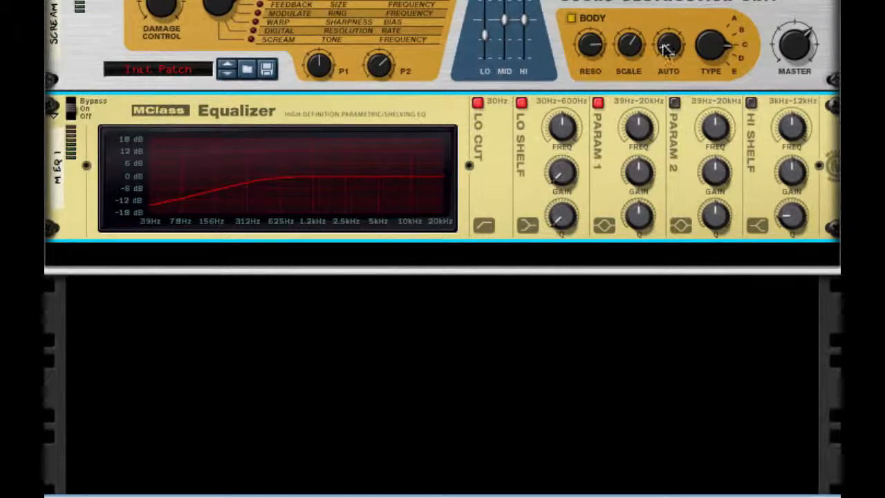
Shape the equalizer's Param 1 band into a wide low-frequency cut with minimum gain, minimum Q and a strongly lowered frequency
{"action": "left_click_drag", "start_coordinate": [641, 180], "coordinate": [638, 182]}
{"action": "left_click_drag", "start_coordinate": [638, 217], "coordinate": [632, 282]}
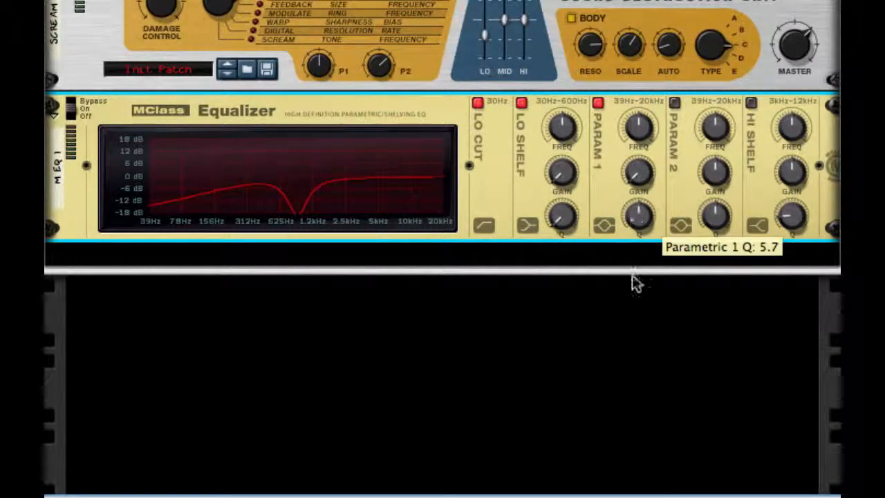
{"action": "left_click_drag", "start_coordinate": [633, 173], "coordinate": [628, 246]}
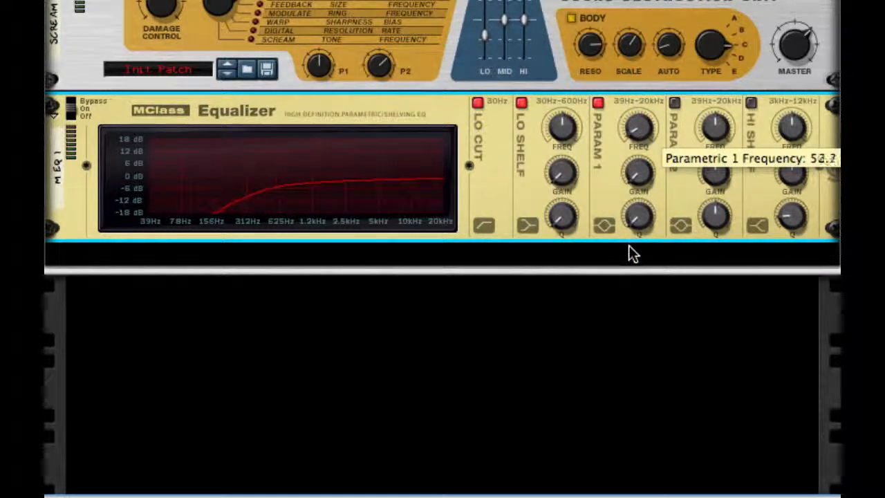
Add a Line 6 Bass Amp after the MClass Equalizer and turn on its compressor
{"action": "right_click", "coordinate": [495, 176]}
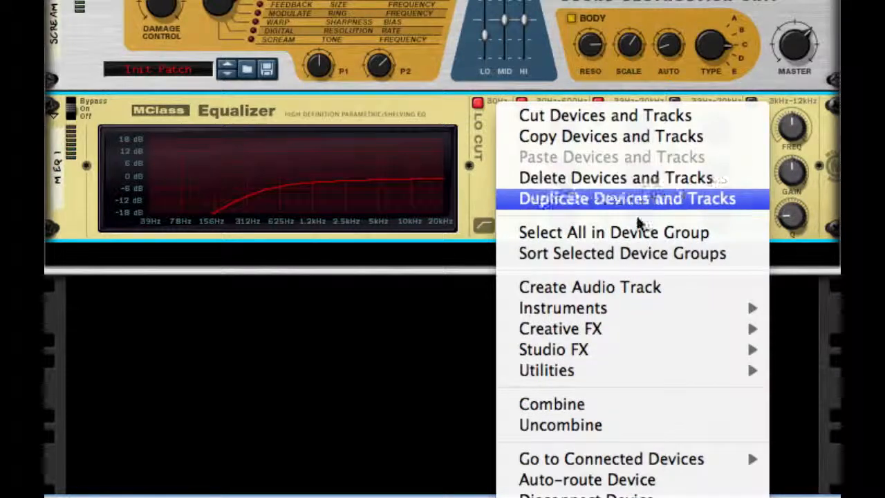
{"action": "mouse_move", "coordinate": [593, 350]}
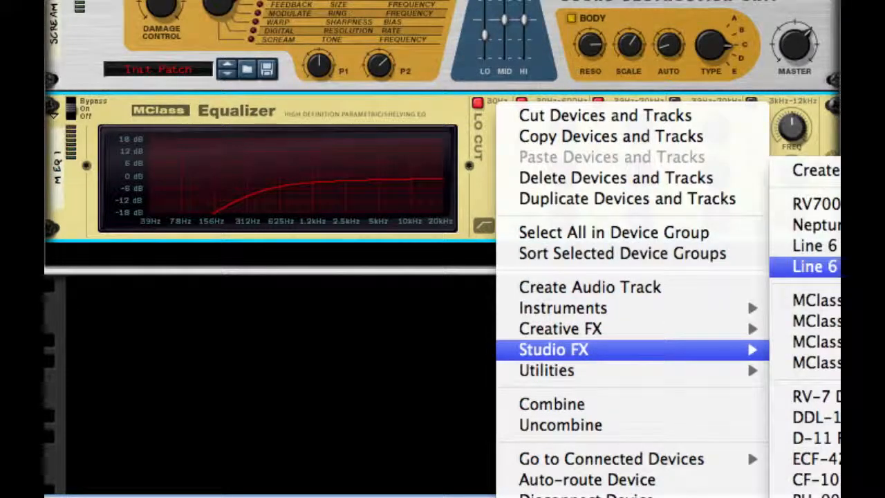
{"action": "left_click", "coordinate": [804, 266]}
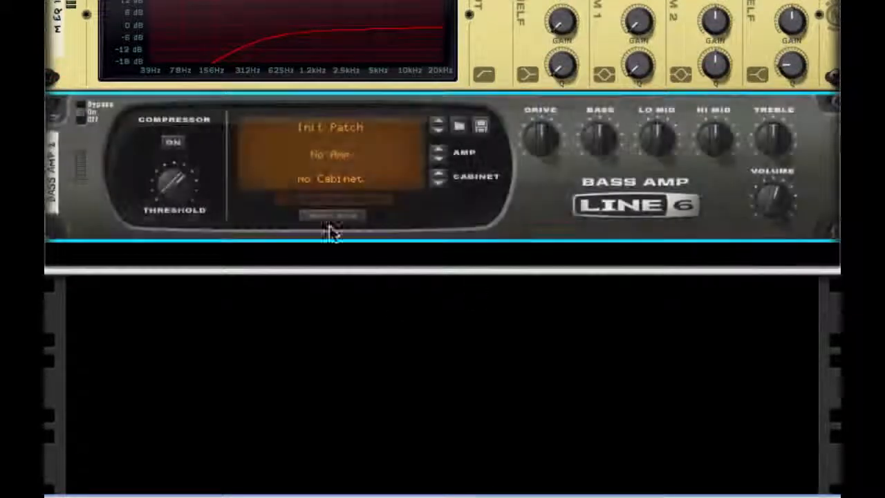
{"action": "left_click", "coordinate": [173, 143]}
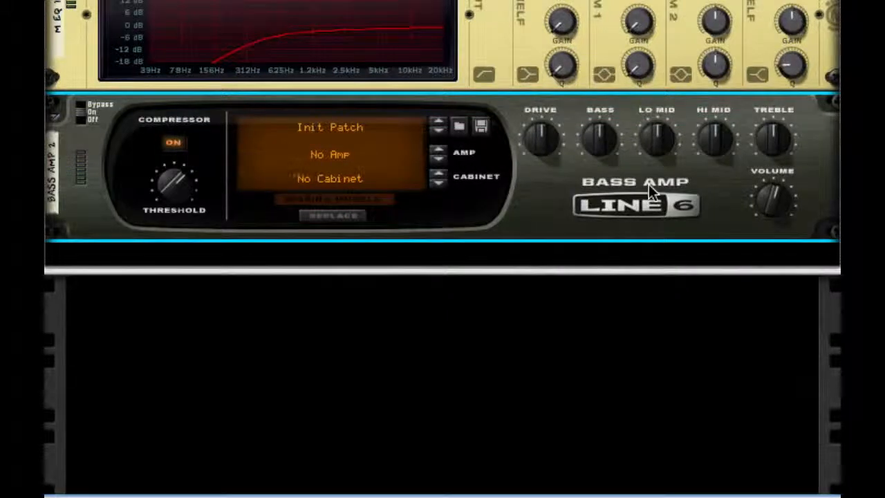
Add an MClass Maximizer after the second bass amp, with its limiter off and release speed set to Auto
{"action": "right_click", "coordinate": [608, 176]}
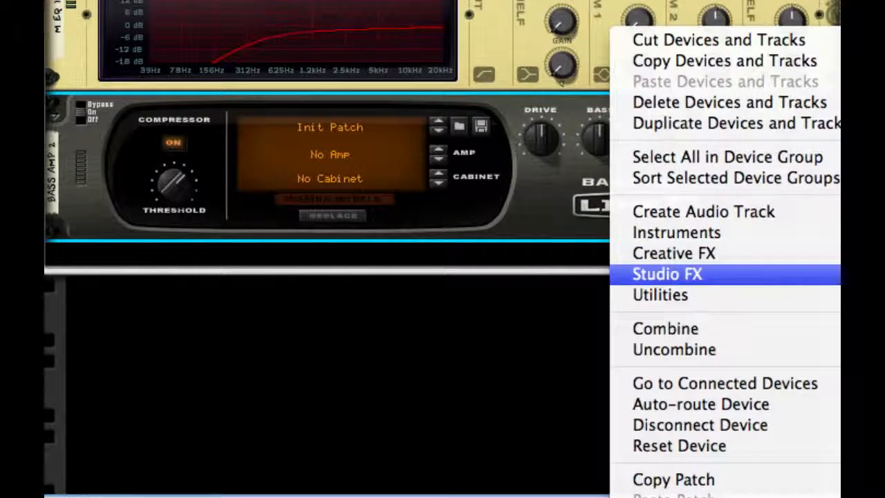
{"action": "left_click", "coordinate": [839, 359]}
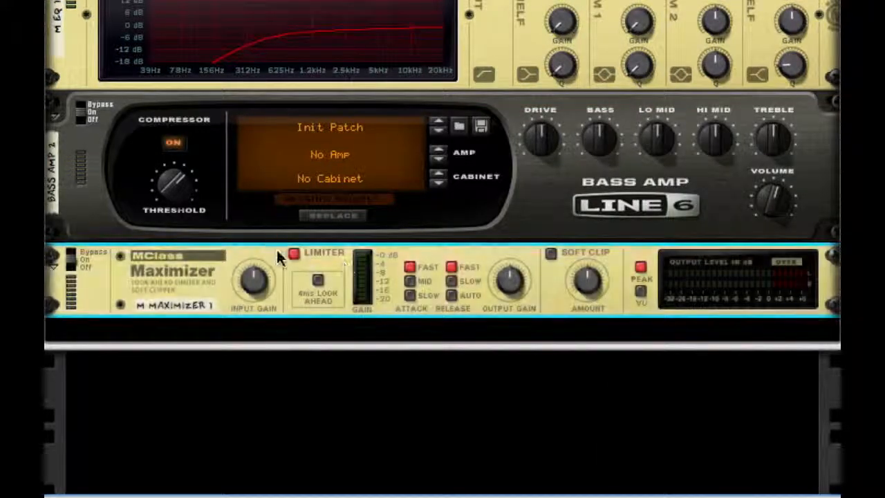
{"action": "left_click", "coordinate": [294, 254]}
{"action": "left_click", "coordinate": [452, 294]}
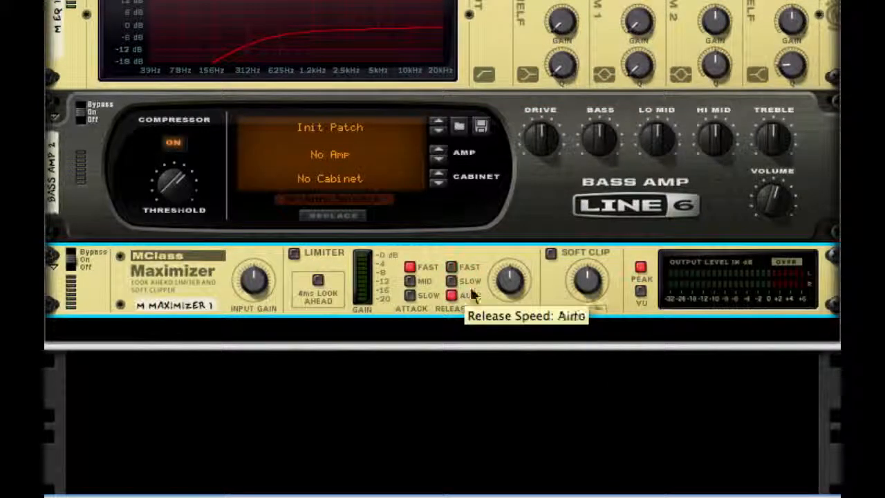
Enable the Maximizer's Soft Clip with the amount at 127 and play back the patch
{"action": "left_click", "coordinate": [551, 253]}
{"action": "left_click_drag", "start_coordinate": [582, 279], "coordinate": [583, 239]}
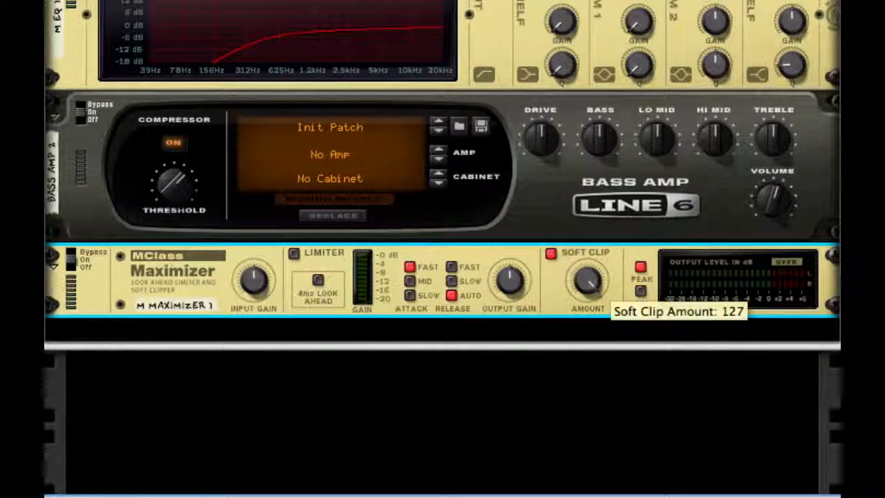
{"action": "key", "text": "space"}
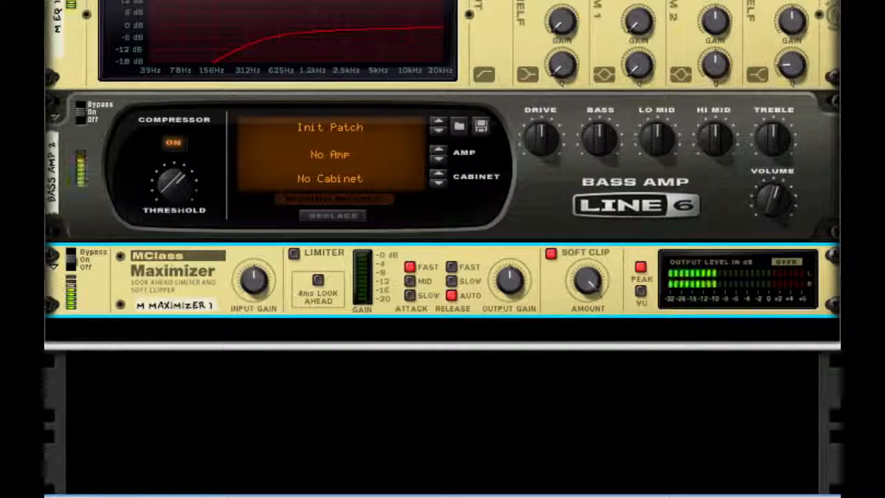